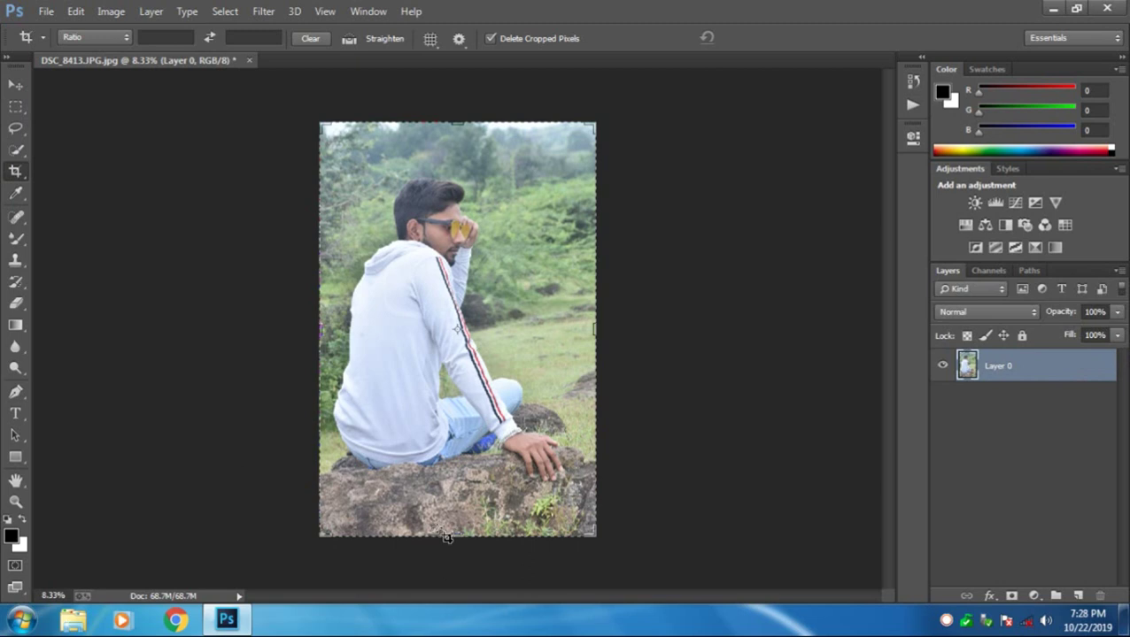
Crop a thin strip off the bottom edge of the photo
{"action": "left_click_drag", "start_coordinate": [321, 535], "coordinate": [322, 526]}
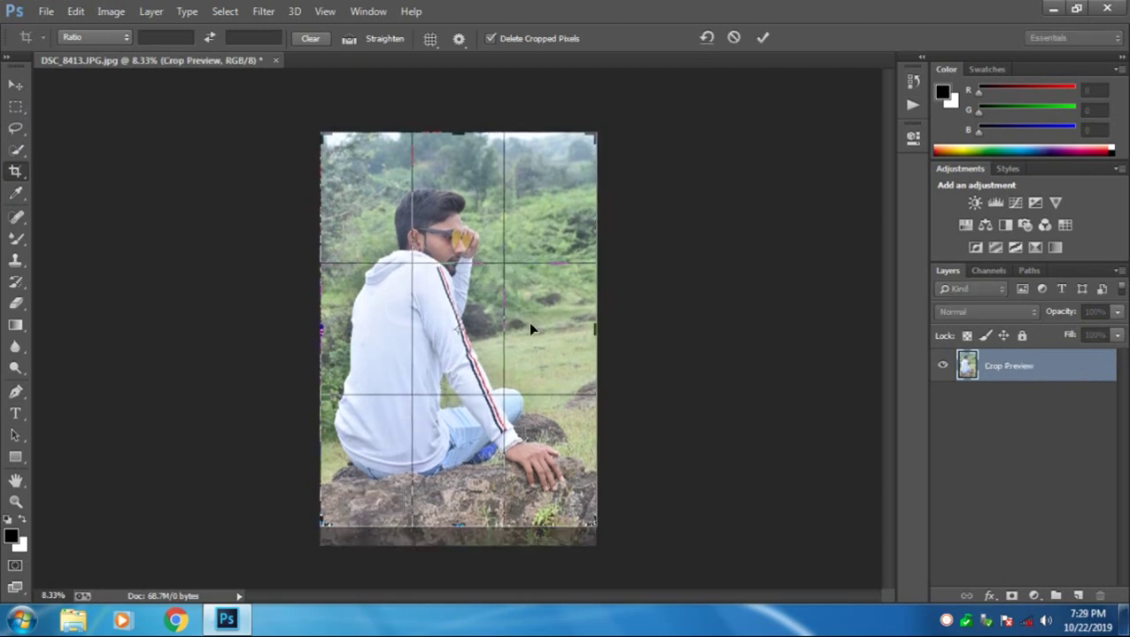
{"action": "left_click", "coordinate": [761, 37]}
Apply a Shadows/Highlights adjustment to the photo with shadows at 26% and a slight highlights amount
{"action": "left_click", "coordinate": [123, 11]}
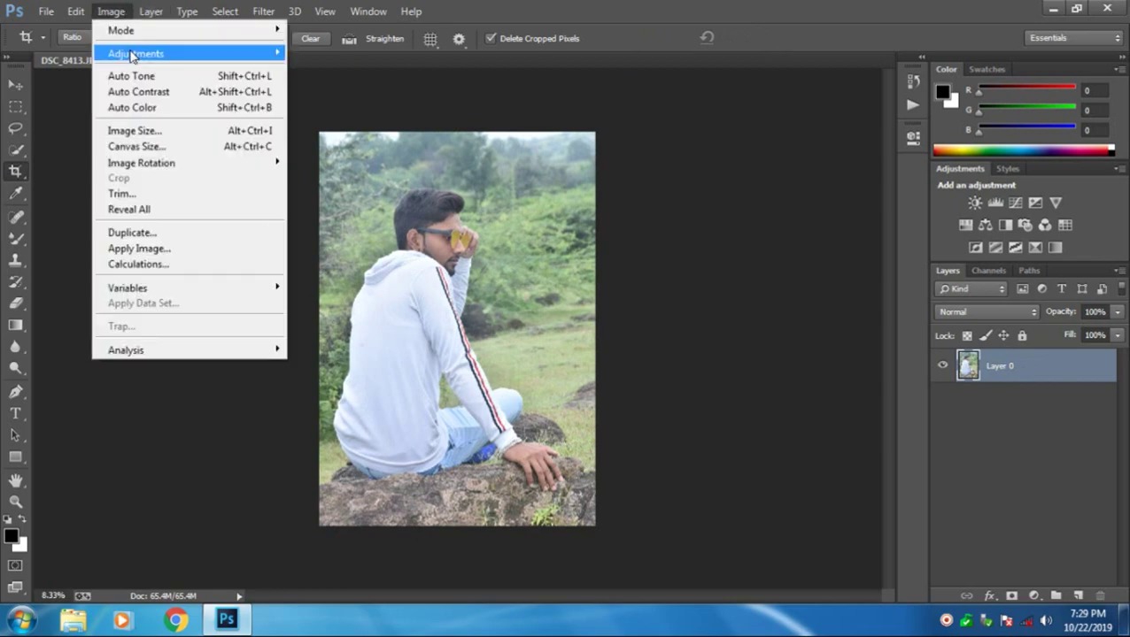
{"action": "mouse_move", "coordinate": [142, 53]}
{"action": "left_click", "coordinate": [354, 394]}
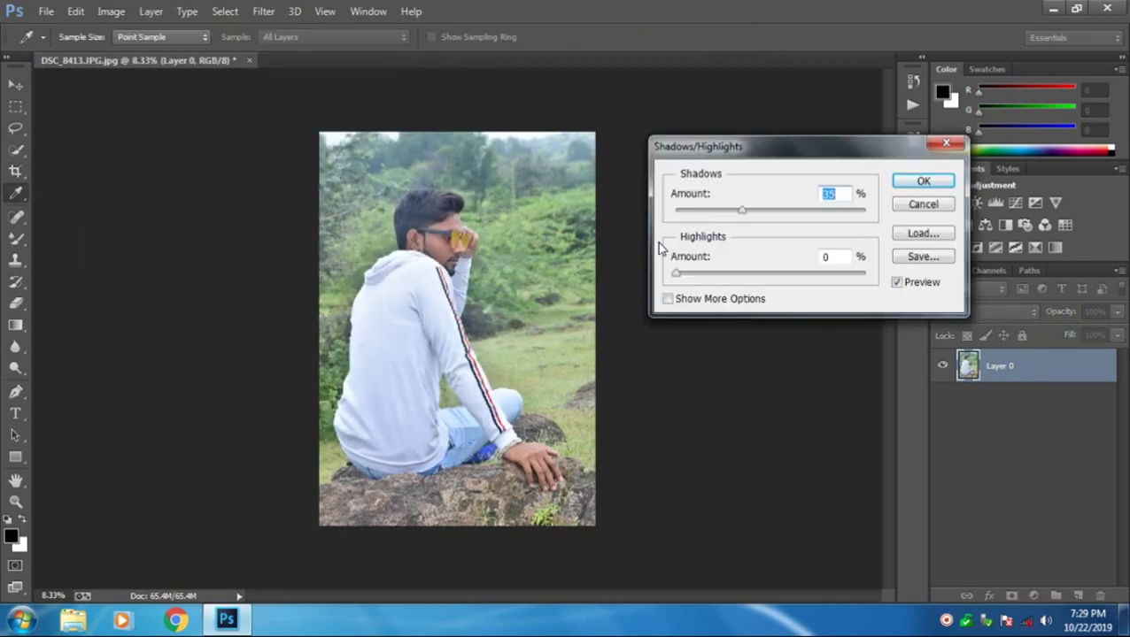
{"action": "mouse_move", "coordinate": [739, 212]}
{"action": "left_mouse_down"}
{"action": "mouse_move", "coordinate": [769, 217]}
{"action": "mouse_move", "coordinate": [698, 216]}
{"action": "mouse_move", "coordinate": [726, 217]}
{"action": "left_mouse_up"}
{"action": "left_click", "coordinate": [678, 272]}
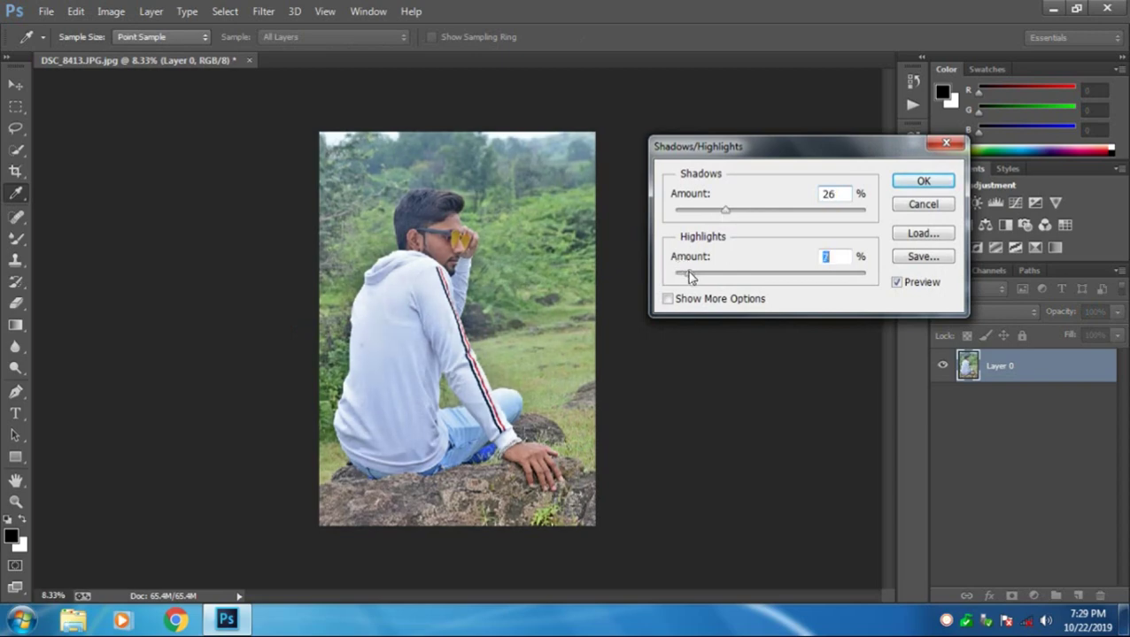
{"action": "left_click_drag", "start_coordinate": [690, 277], "coordinate": [686, 277]}
{"action": "left_click", "coordinate": [921, 182]}
{"action": "key", "text": "c"}
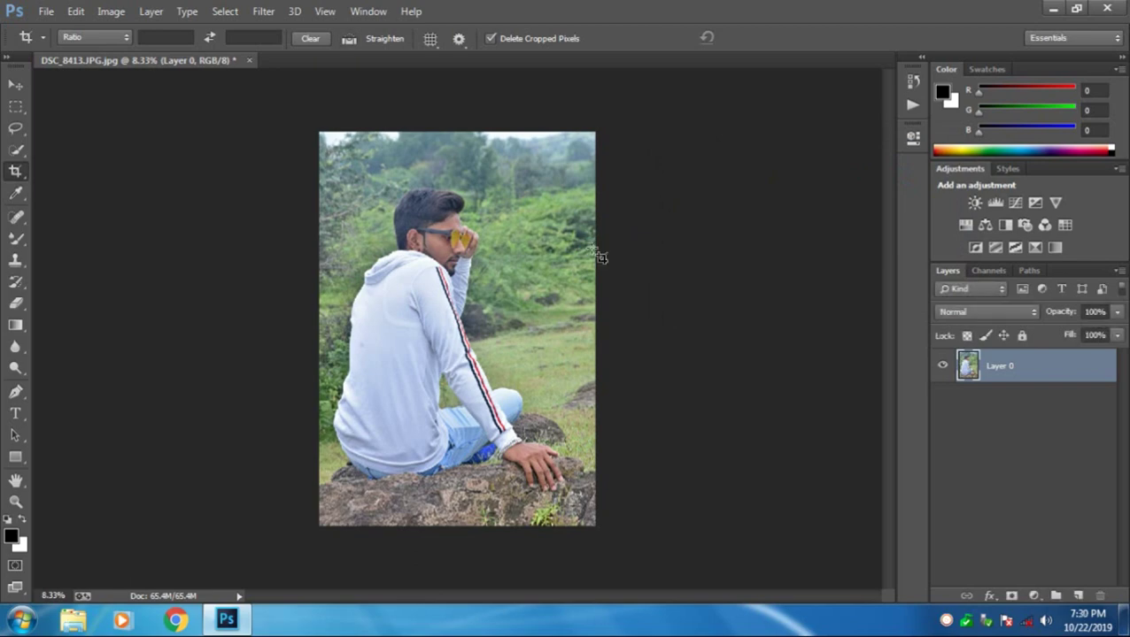
In Camera Raw, set temperature +6, exposure -0.25, contrast +23, highlights -8, shadows -12, whites -28, blacks -16, clarity +13, vibrance +8, saturation +3
{"action": "left_click", "coordinate": [263, 12]}
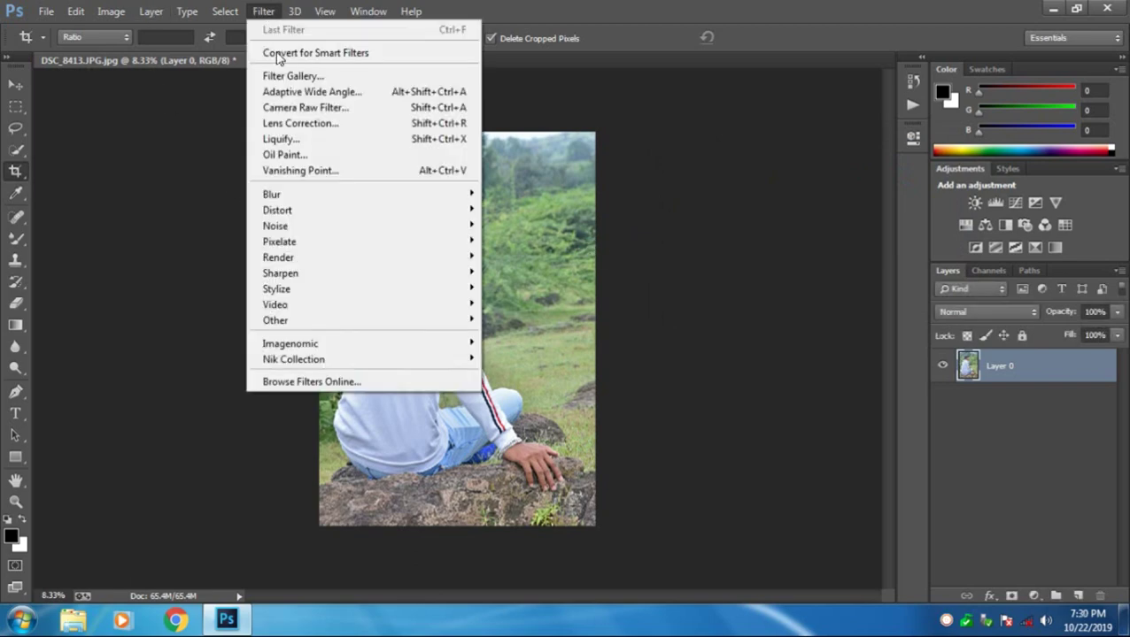
{"action": "left_click", "coordinate": [294, 110]}
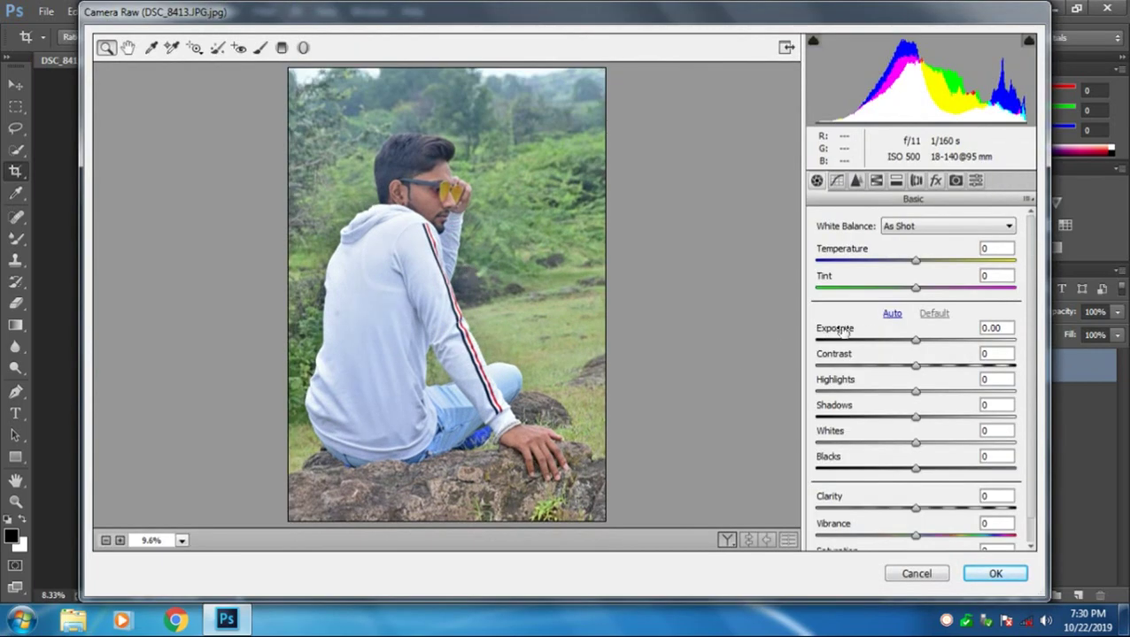
{"action": "left_click_drag", "start_coordinate": [916, 261], "coordinate": [922, 261]}
{"action": "left_click_drag", "start_coordinate": [916, 341], "coordinate": [899, 468]}
{"action": "left_click_drag", "start_coordinate": [909, 511], "coordinate": [923, 537]}
{"action": "scroll", "coordinate": [890, 460], "scroll_direction": "down", "scroll_amount": 1}
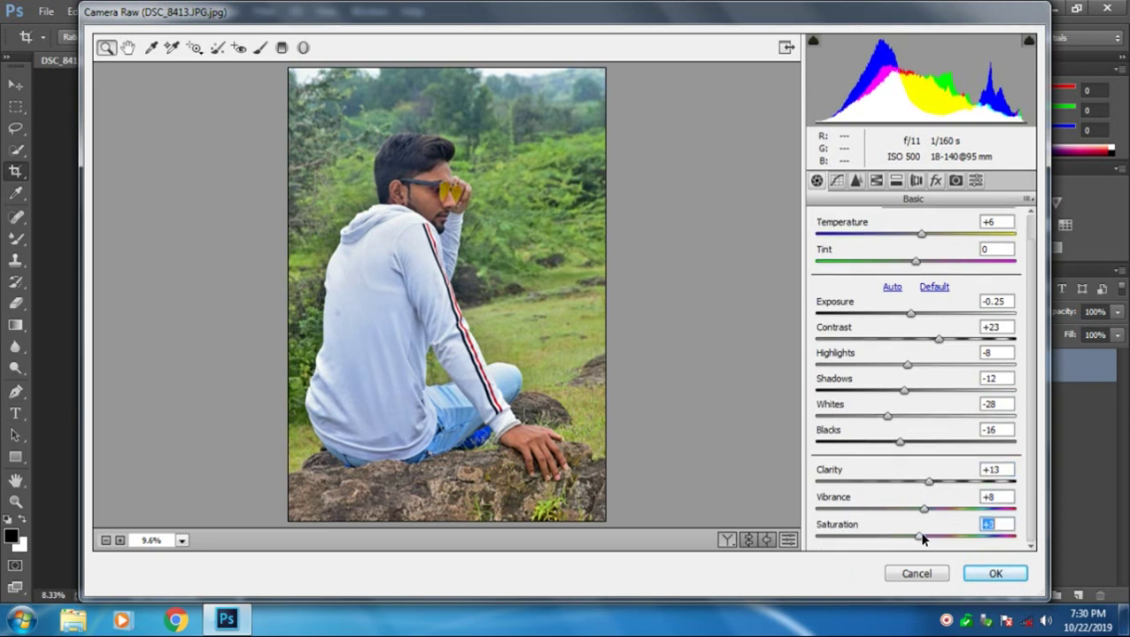
Raise the luminance of the oranges to +8 in the HSL settings and apply the Camera Raw edits
{"action": "left_click", "coordinate": [896, 181]}
{"action": "left_click", "coordinate": [875, 180]}
{"action": "left_click", "coordinate": [914, 245]}
{"action": "mouse_move", "coordinate": [920, 326]}
{"action": "left_mouse_down"}
{"action": "mouse_move", "coordinate": [954, 326]}
{"action": "mouse_move", "coordinate": [937, 337]}
{"action": "left_mouse_up"}
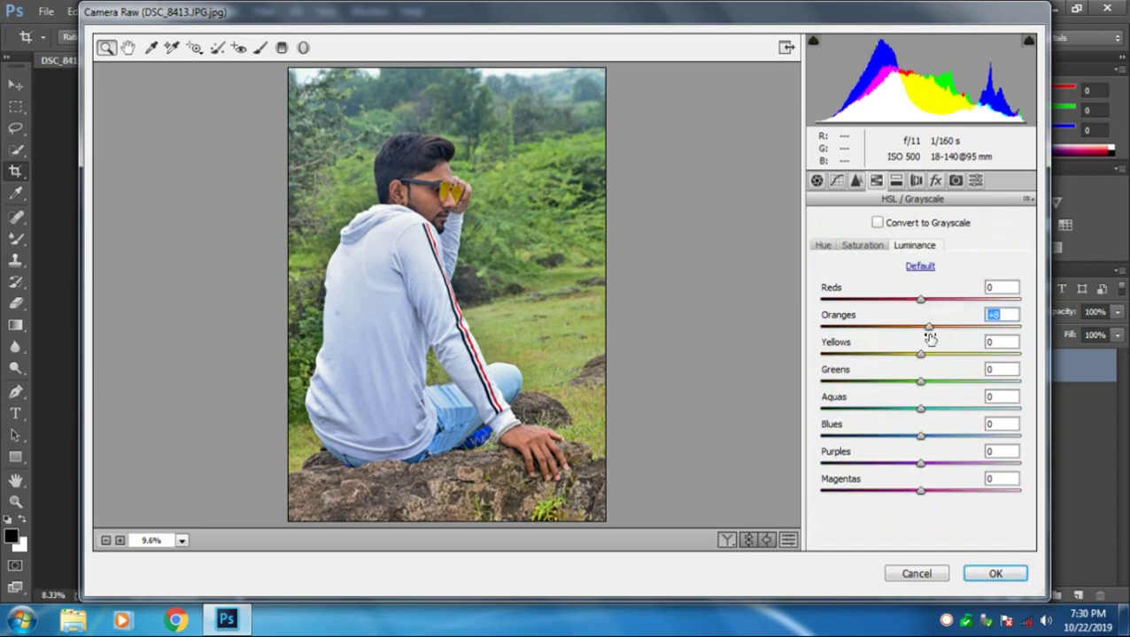
{"action": "left_click", "coordinate": [995, 573]}
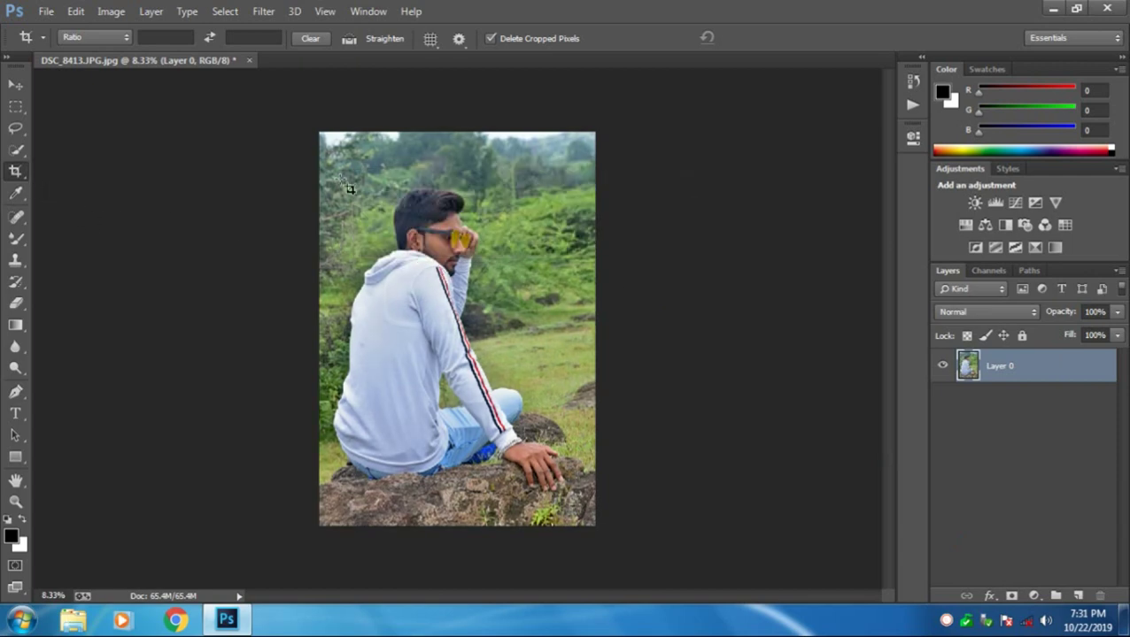
Crop a thin strip of sky and trees off the photo's top edge
{"action": "left_click", "coordinate": [16, 170]}
{"action": "left_click_drag", "start_coordinate": [451, 134], "coordinate": [462, 148]}
{"action": "left_click", "coordinate": [763, 37]}
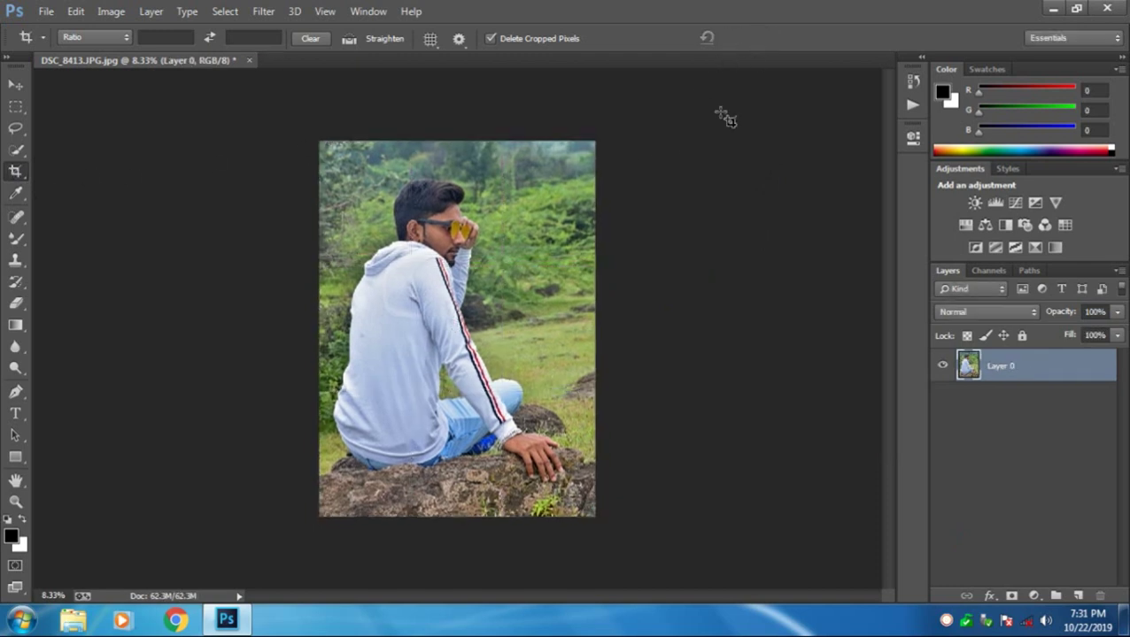
Smooth the skin with the Portraiture filter, setting mask hue to 75, feathering to 34 and fine detail smoothing to +4
{"action": "left_click", "coordinate": [263, 11]}
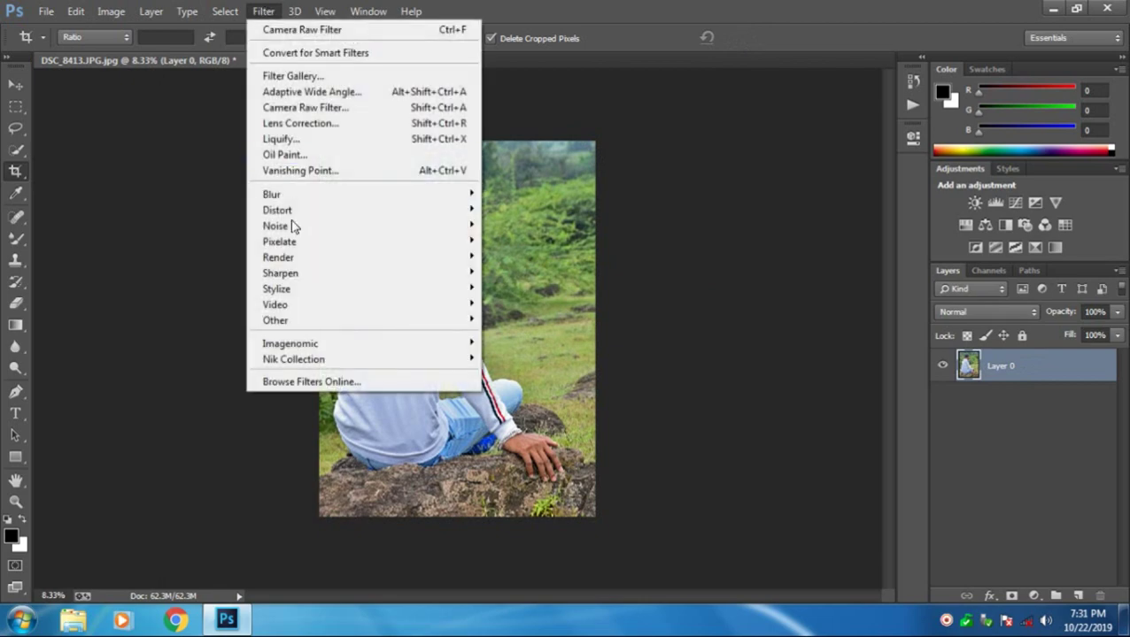
{"action": "mouse_move", "coordinate": [314, 349]}
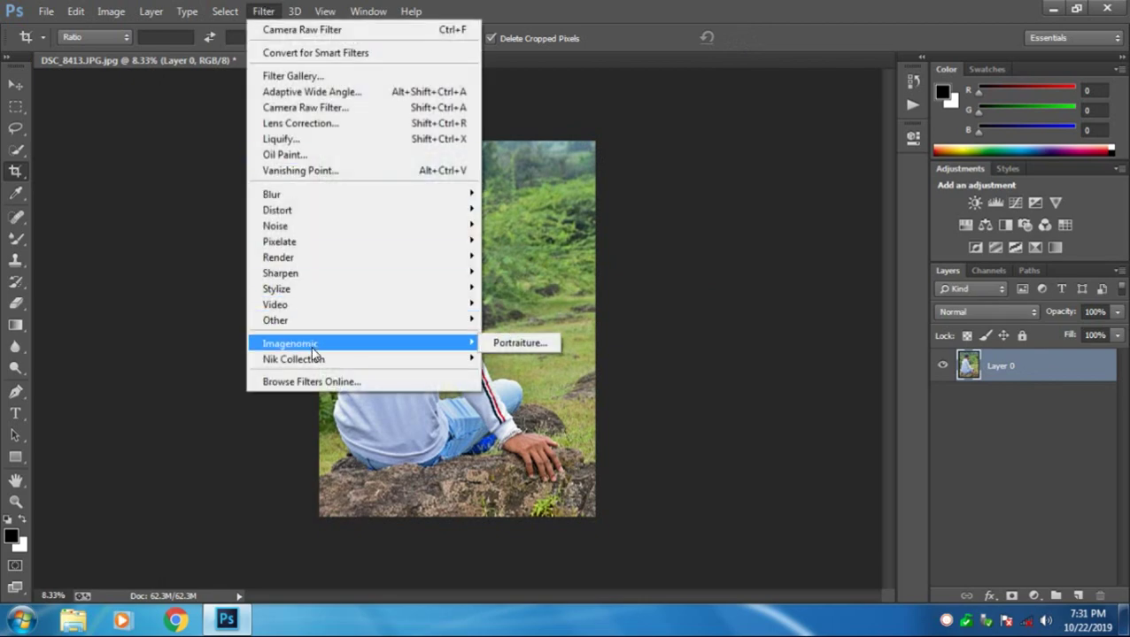
{"action": "left_click", "coordinate": [503, 343]}
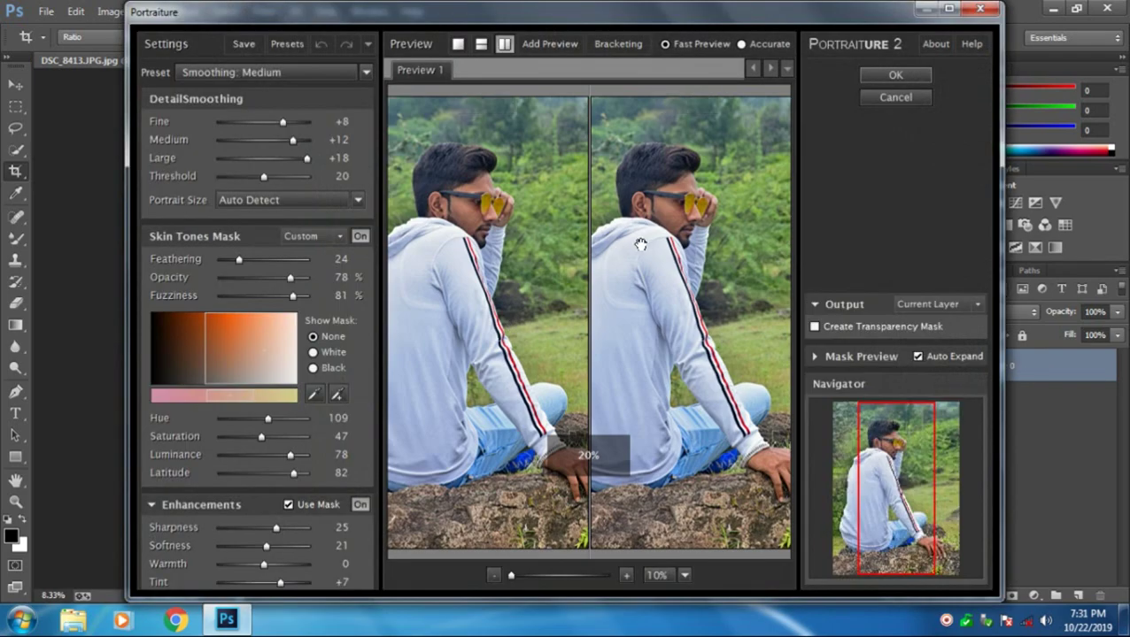
{"action": "left_click", "coordinate": [697, 228], "text": "ctrl"}
{"action": "left_click", "coordinate": [700, 216], "text": "ctrl"}
{"action": "left_click", "coordinate": [732, 264], "text": "ctrl"}
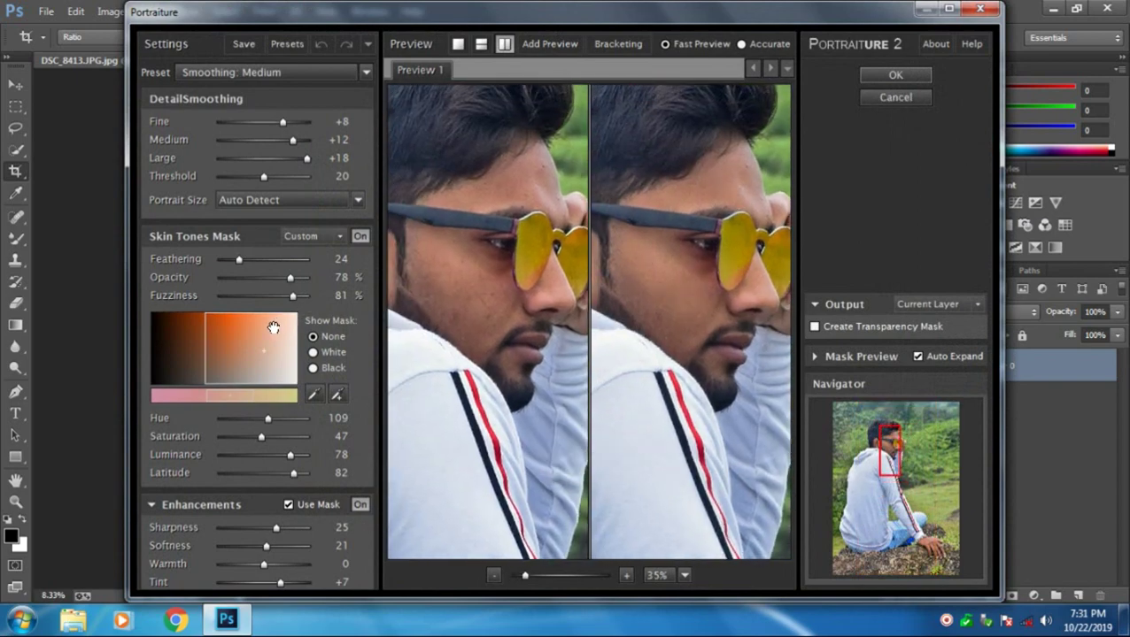
{"action": "left_click_drag", "start_coordinate": [266, 418], "coordinate": [249, 413]}
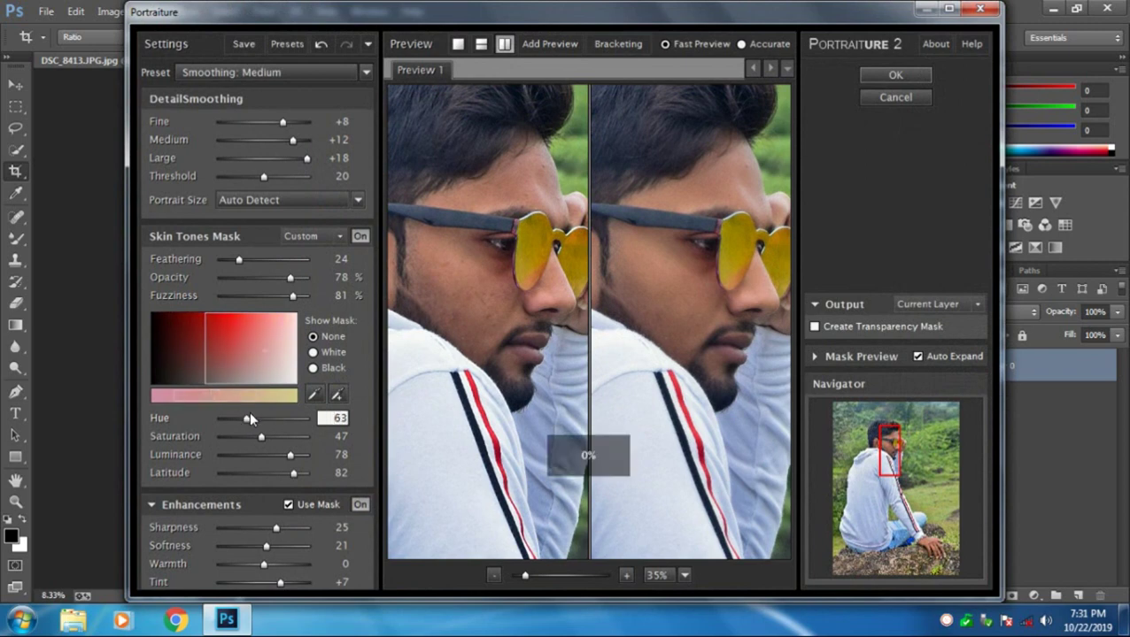
{"action": "left_click_drag", "start_coordinate": [245, 262], "coordinate": [249, 262]}
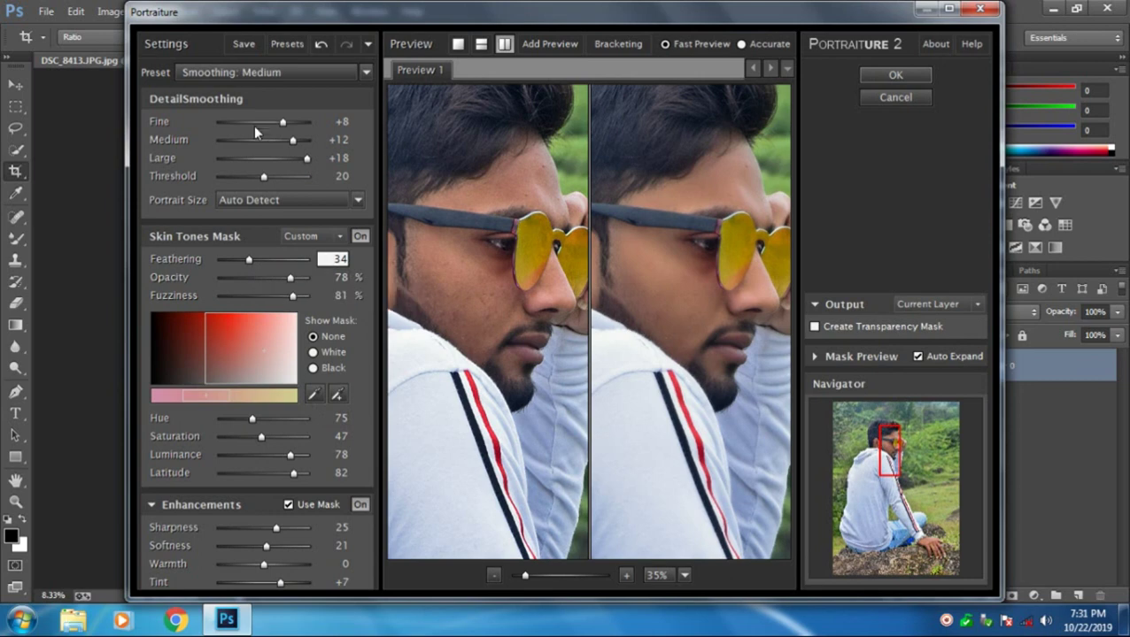
{"action": "left_click_drag", "start_coordinate": [282, 121], "coordinate": [272, 121]}
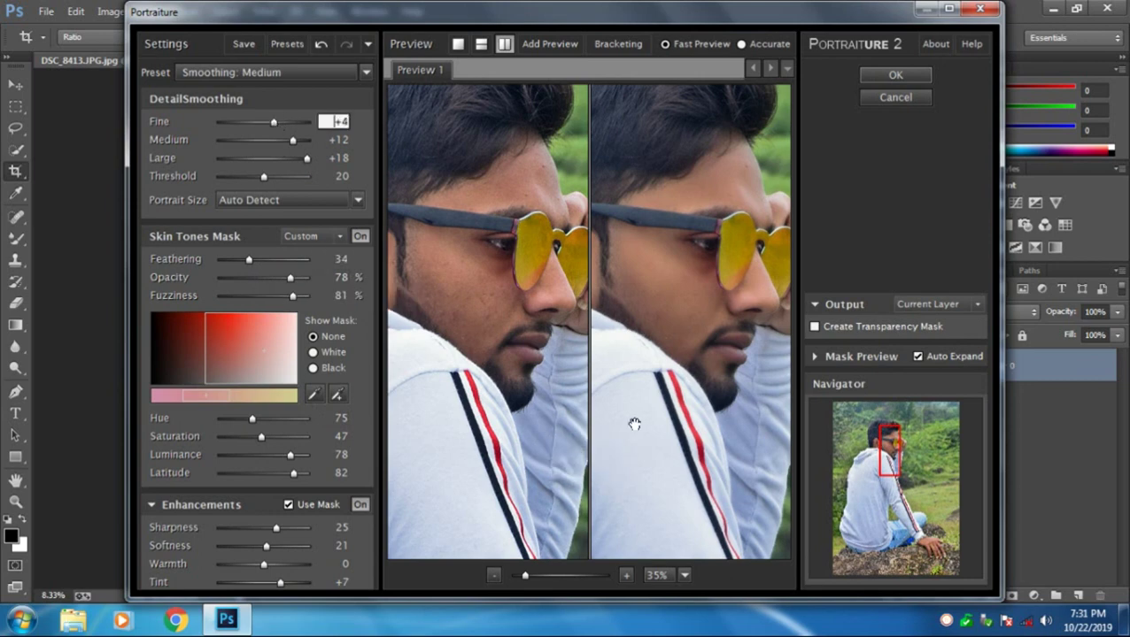
{"action": "left_click", "coordinate": [872, 74]}
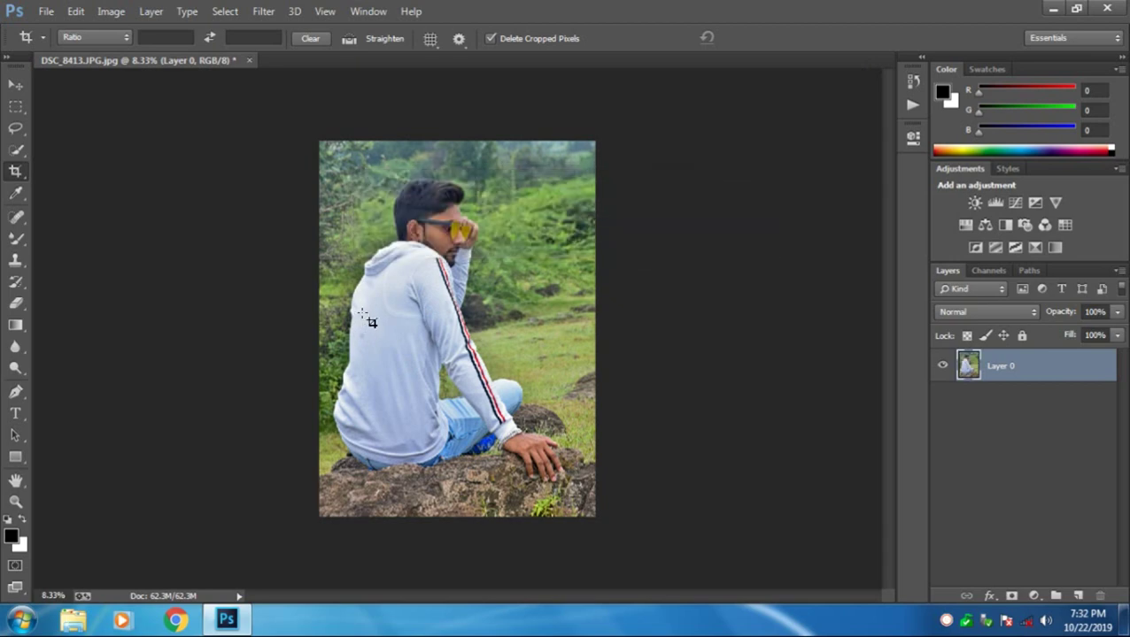
Duplicate Layer 0 and hide the original layer
{"action": "left_click_drag", "start_coordinate": [1067, 372], "coordinate": [1077, 596]}
{"action": "left_click", "coordinate": [941, 397]}
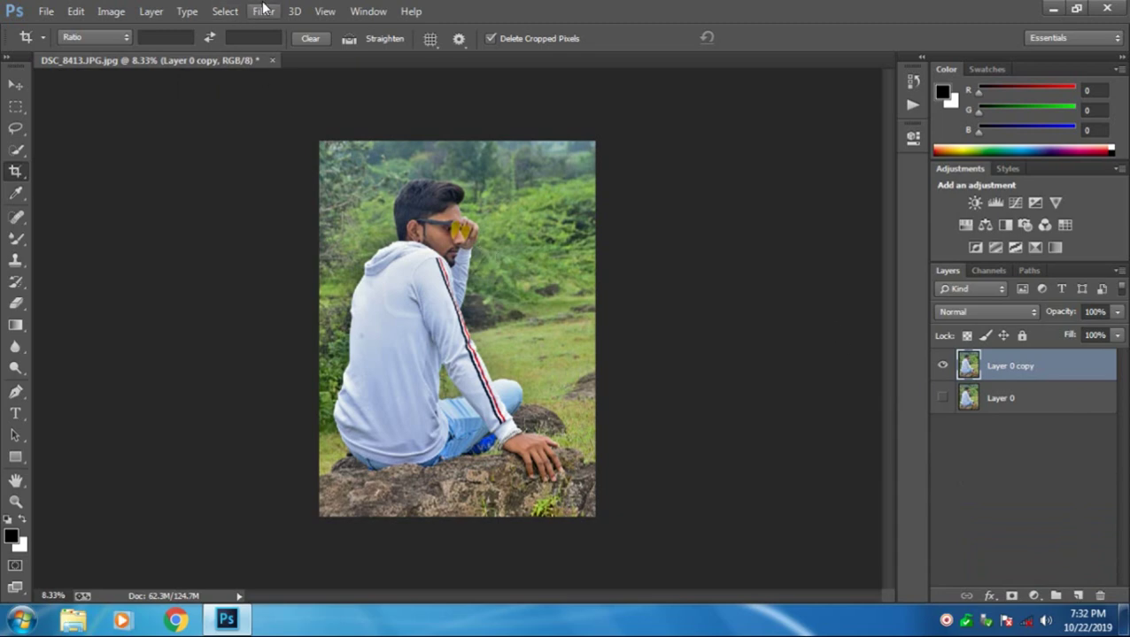
Open the Color Efex Pro 4 filter from the Nik Collection on the duplicated layer
{"action": "left_click", "coordinate": [263, 9]}
{"action": "mouse_move", "coordinate": [314, 361]}
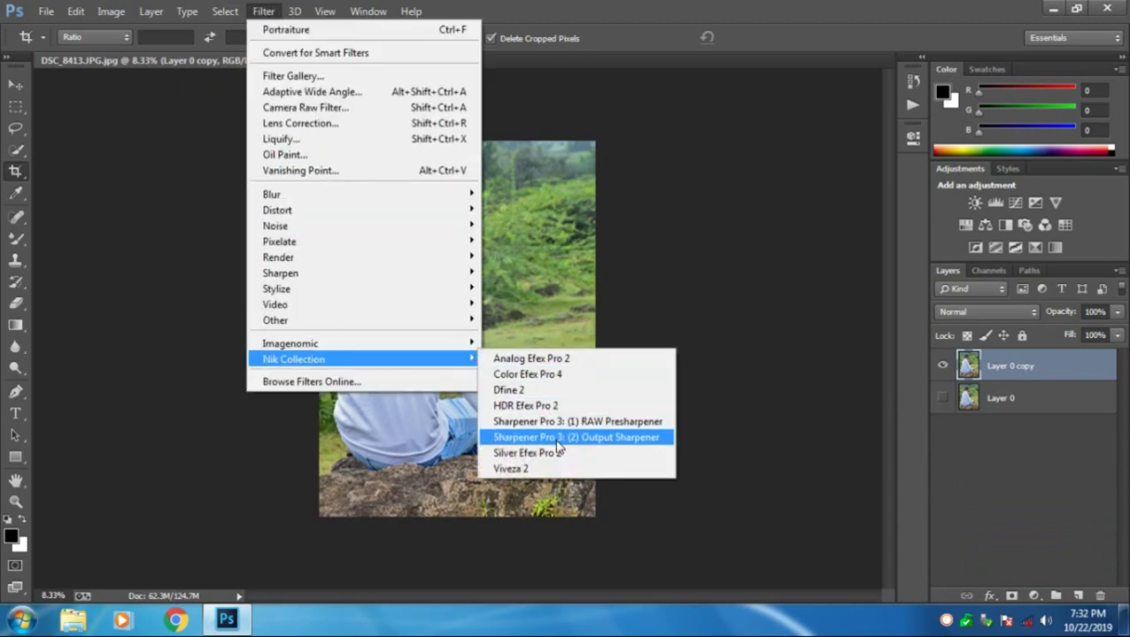
{"action": "left_click", "coordinate": [552, 375]}
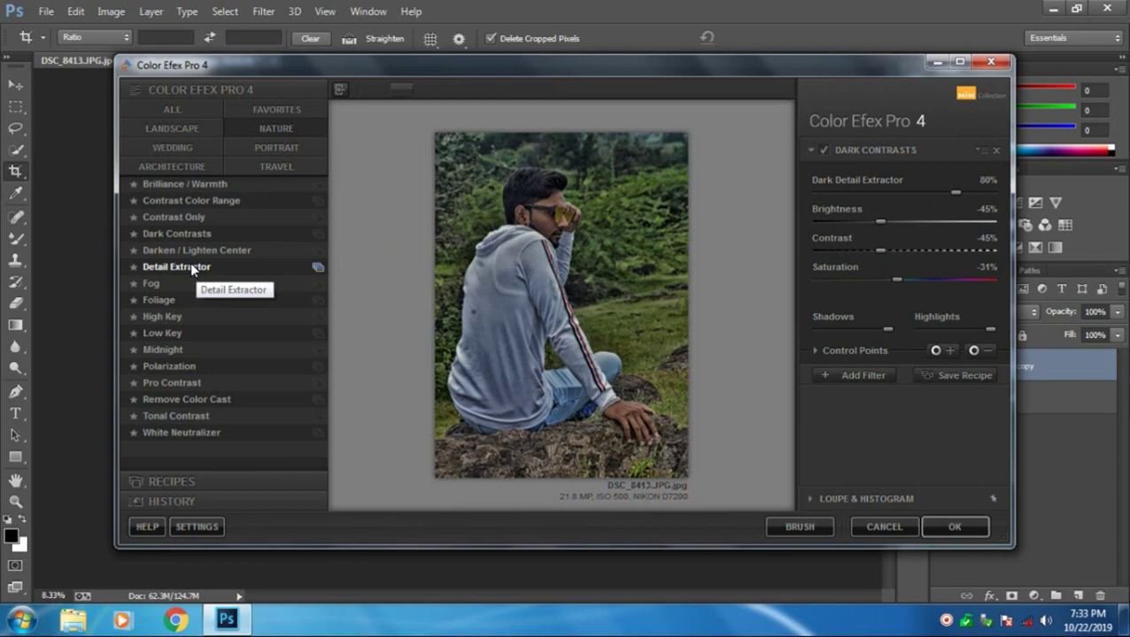
Try the Contrast Only, Darken / Lighten Center and Detail Extractor filters on the photo
{"action": "left_click", "coordinate": [192, 216]}
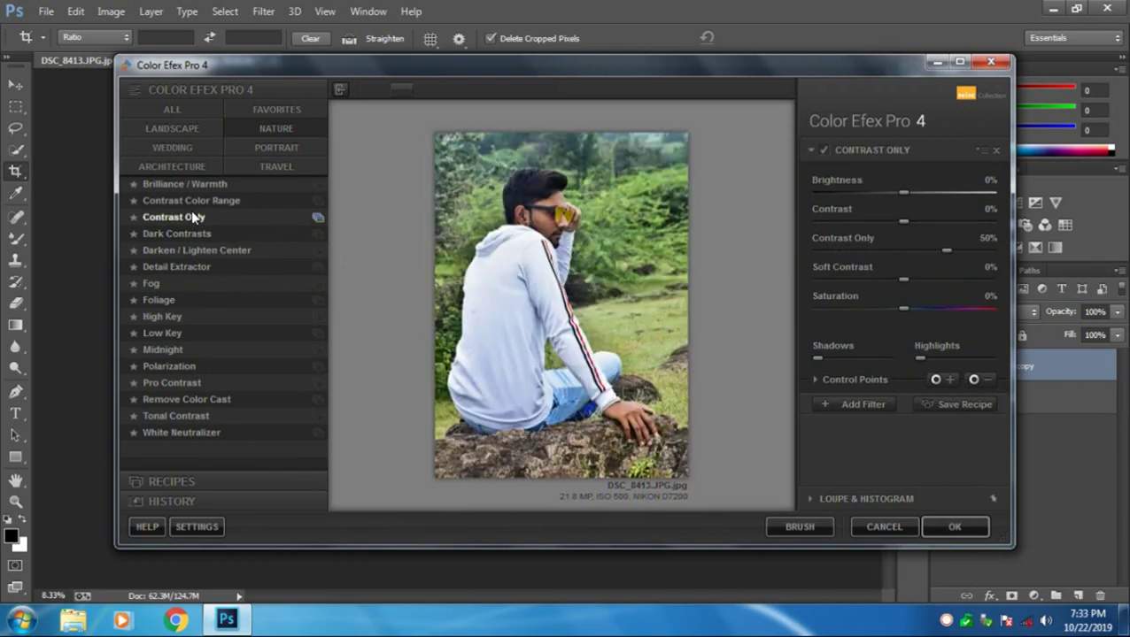
{"action": "left_click", "coordinate": [185, 251]}
{"action": "left_click", "coordinate": [177, 268]}
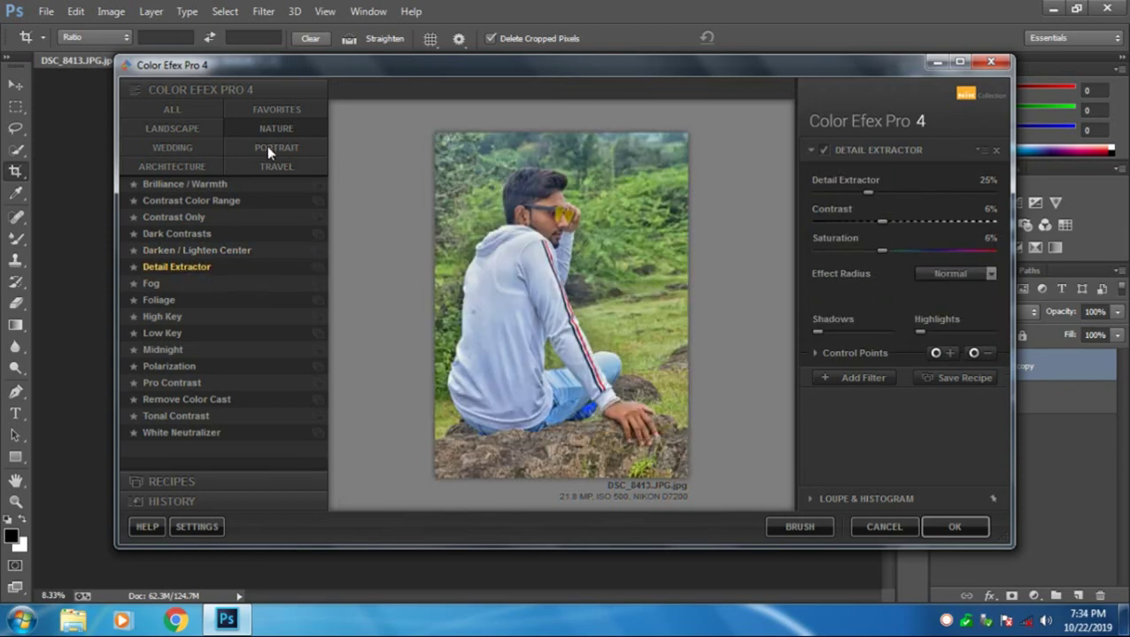
Choose the Dark Contrasts filter from the Portrait category
{"action": "left_click", "coordinate": [267, 146]}
{"action": "left_click", "coordinate": [195, 252]}
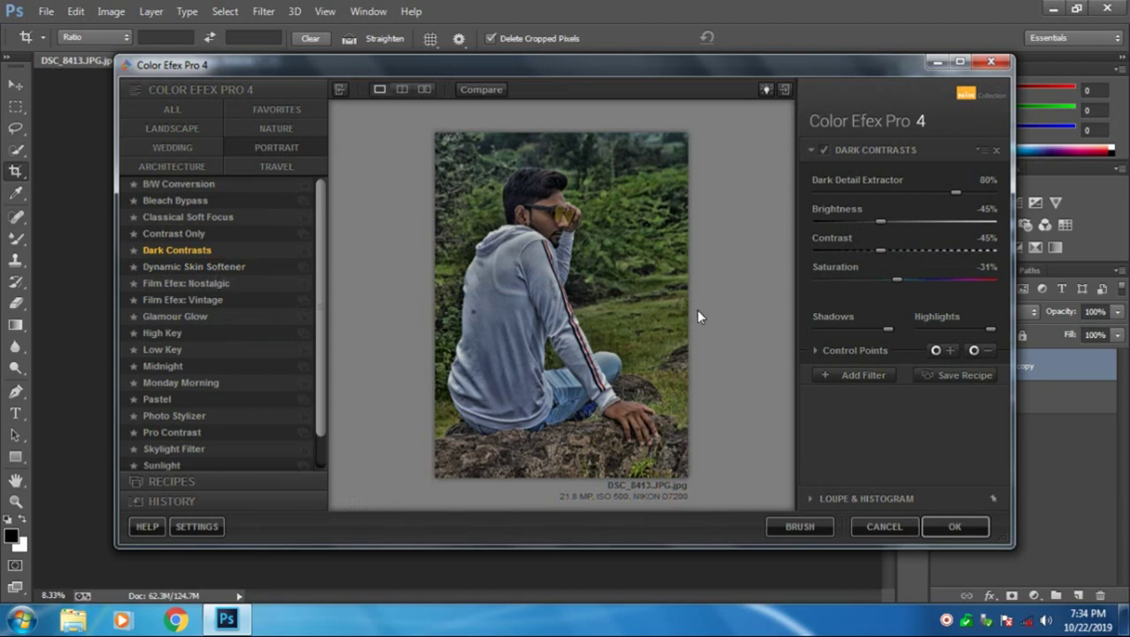
Protect the face and hand from Dark Contrasts with negative control points, adjusting the opacity of the point on the face
{"action": "left_click", "coordinate": [989, 351]}
{"action": "left_click", "coordinate": [974, 351]}
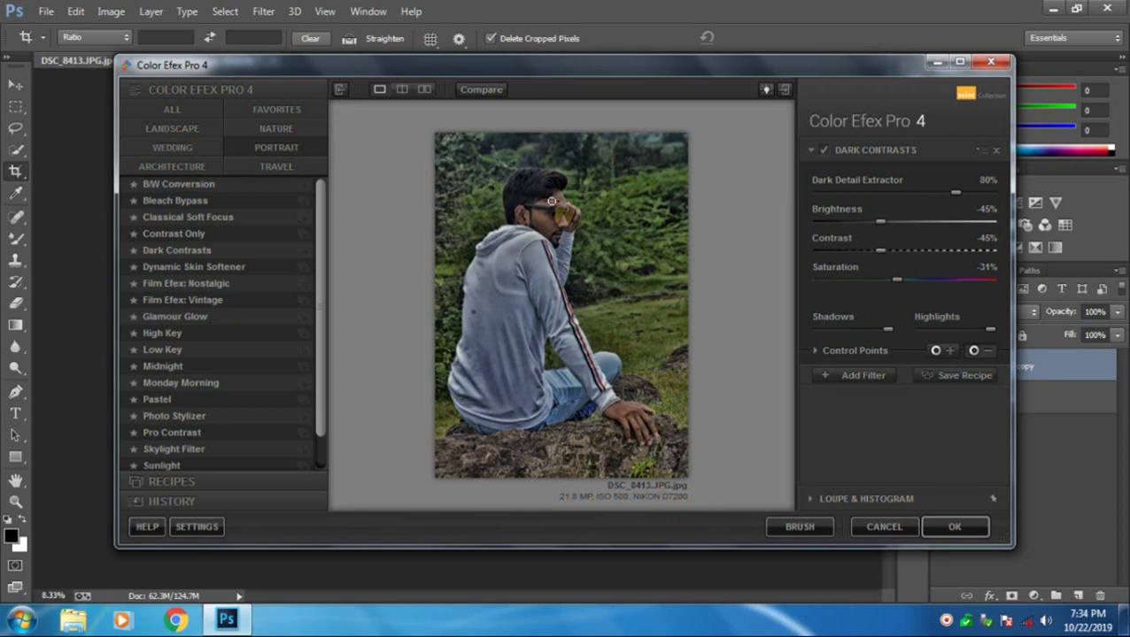
{"action": "left_click", "coordinate": [551, 203]}
{"action": "left_click_drag", "start_coordinate": [585, 218], "coordinate": [615, 227]}
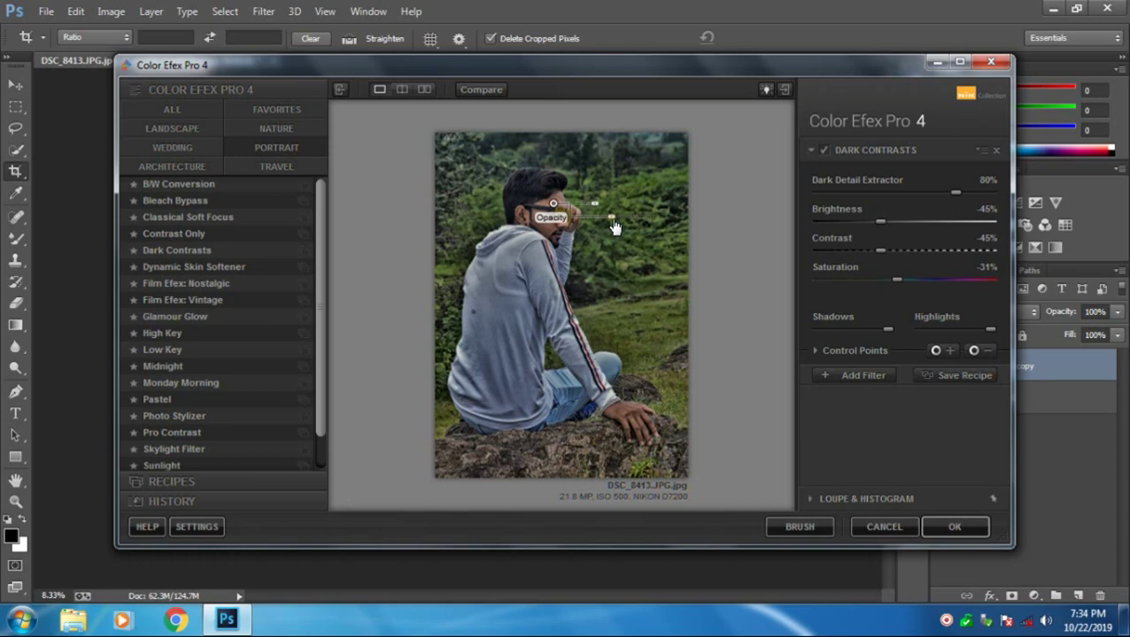
{"action": "mouse_move", "coordinate": [611, 220]}
{"action": "left_mouse_down"}
{"action": "mouse_move", "coordinate": [583, 202]}
{"action": "mouse_move", "coordinate": [605, 211]}
{"action": "mouse_move", "coordinate": [592, 210]}
{"action": "left_mouse_up"}
{"action": "left_click", "coordinate": [974, 351]}
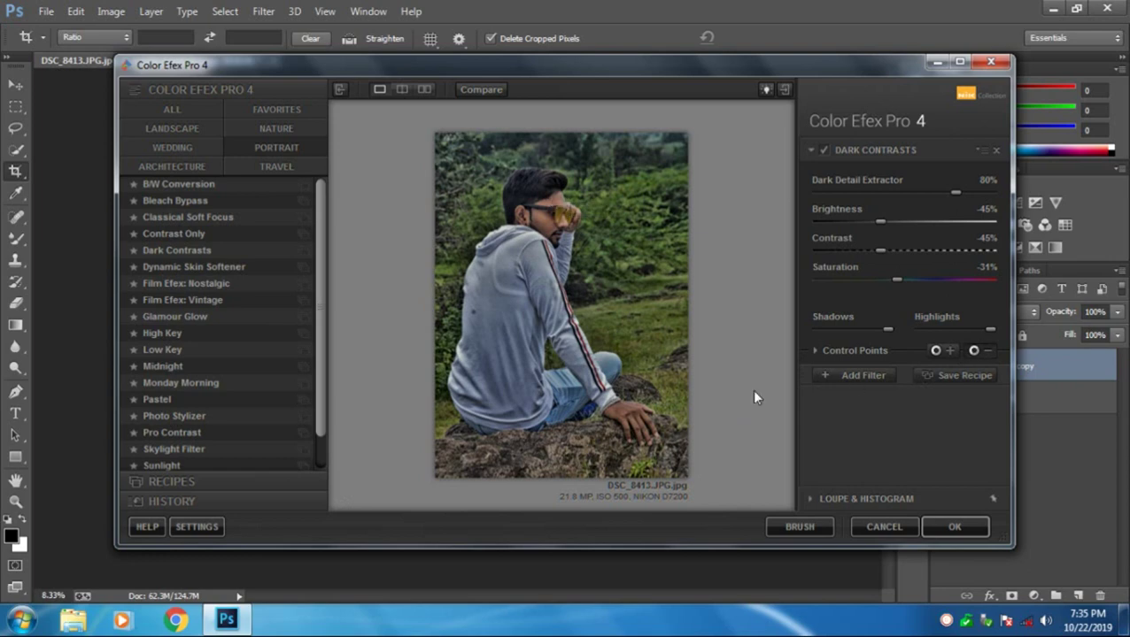
{"action": "left_click", "coordinate": [625, 415]}
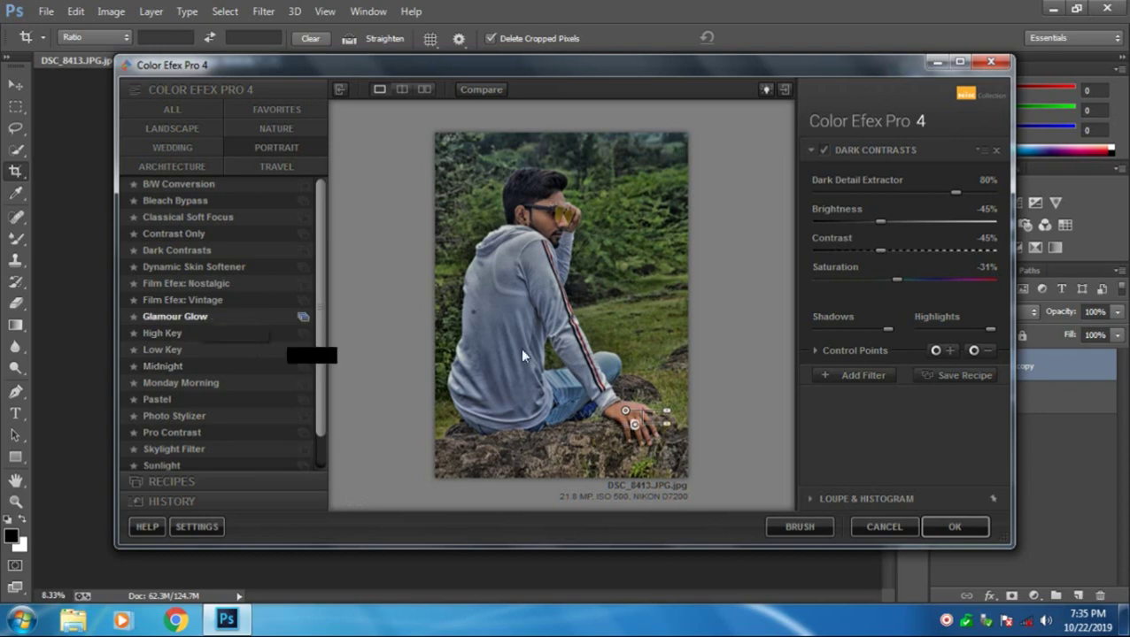
Try Contrast Only and Glamour Glow as a second filter on top of Dark Contrasts, and remove it
{"action": "left_click", "coordinate": [862, 377]}
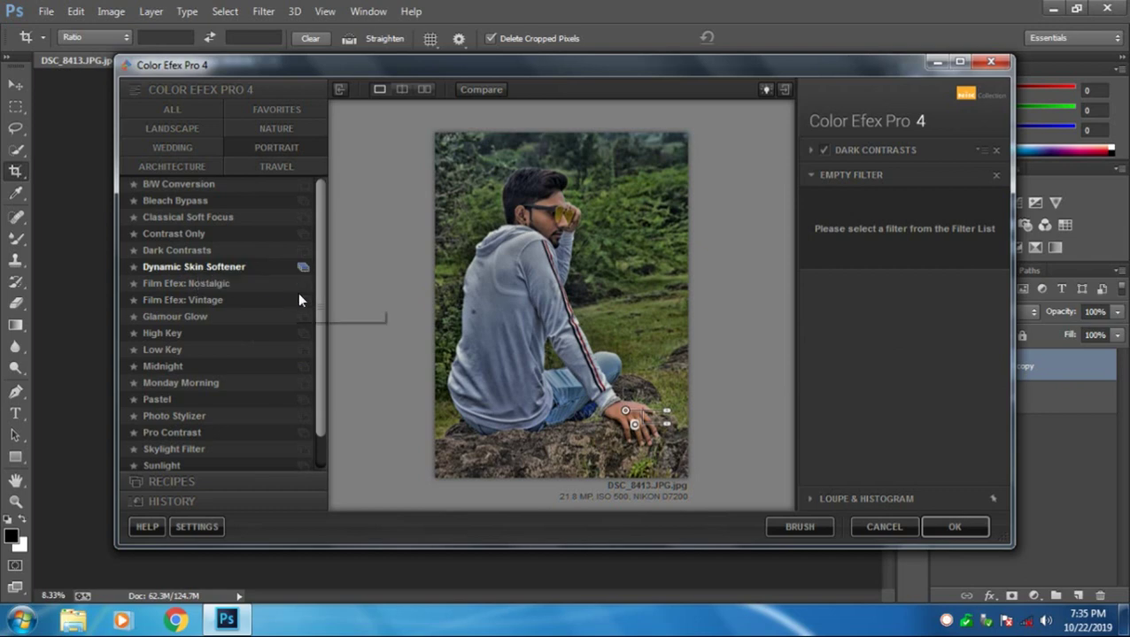
{"action": "mouse_move", "coordinate": [324, 283]}
{"action": "left_mouse_down"}
{"action": "mouse_move", "coordinate": [321, 329]}
{"action": "mouse_move", "coordinate": [322, 296]}
{"action": "left_mouse_up"}
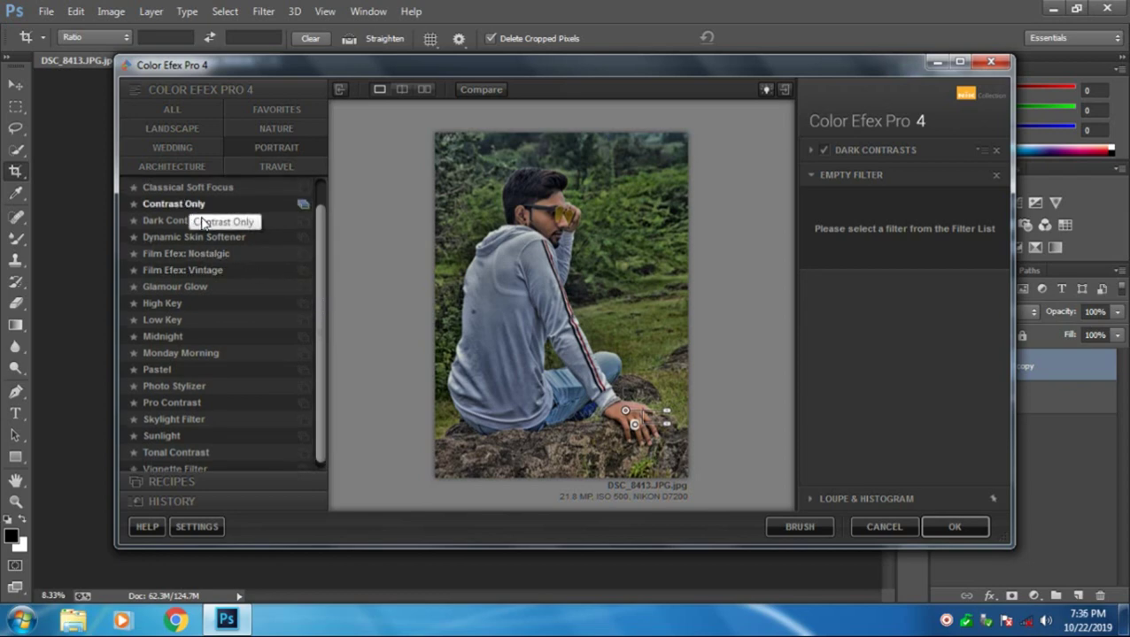
{"action": "left_click_drag", "start_coordinate": [316, 317], "coordinate": [323, 254]}
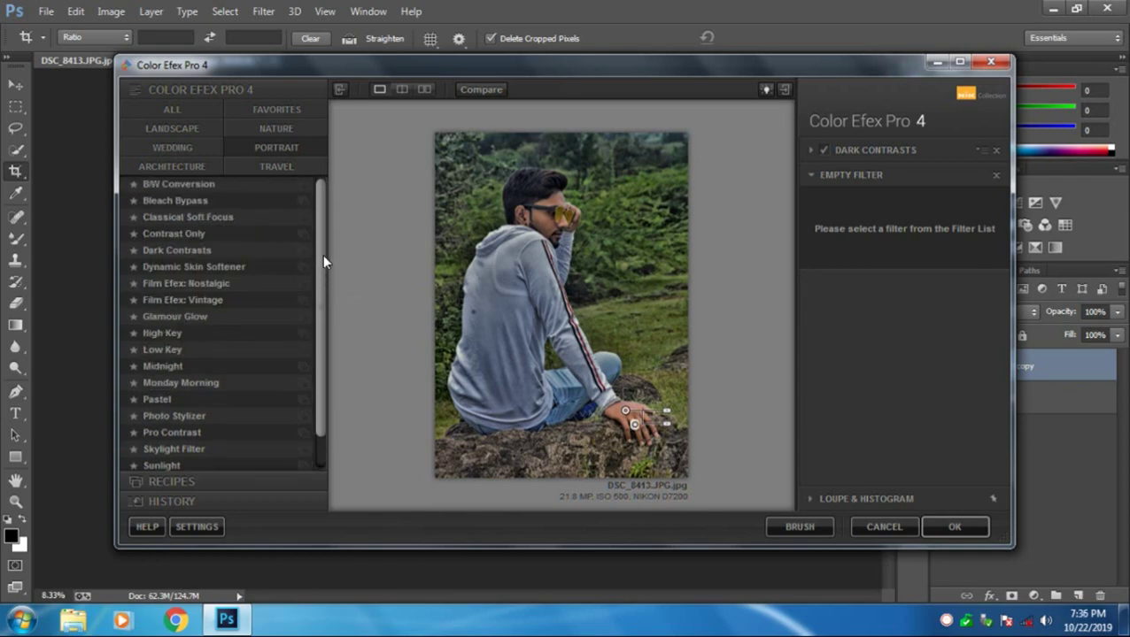
{"action": "left_click", "coordinate": [172, 234]}
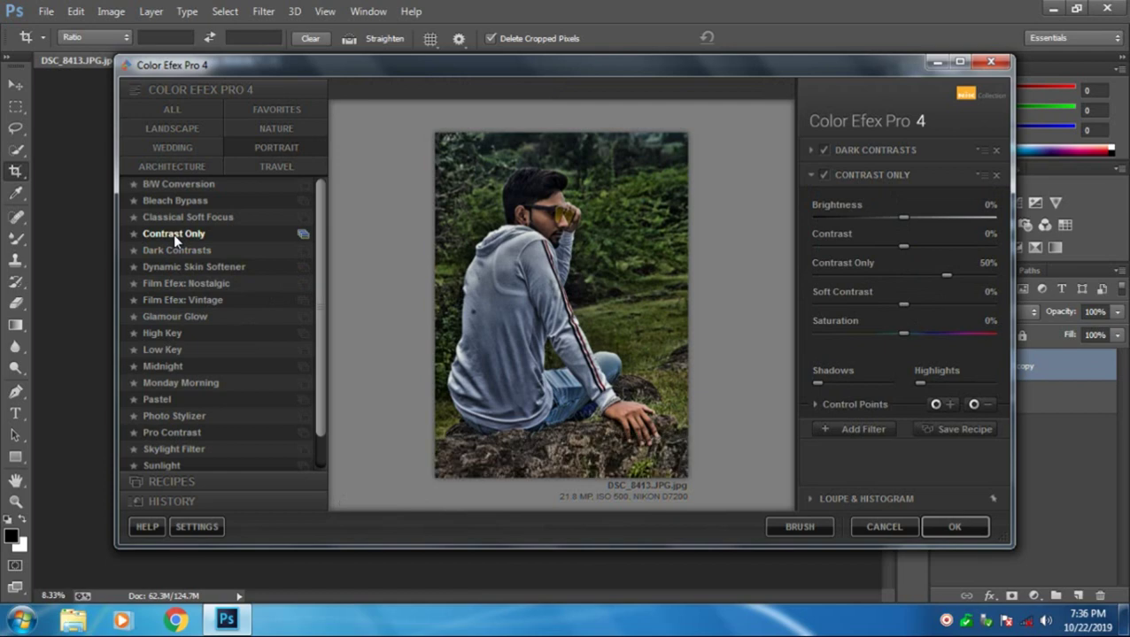
{"action": "left_click", "coordinate": [178, 316]}
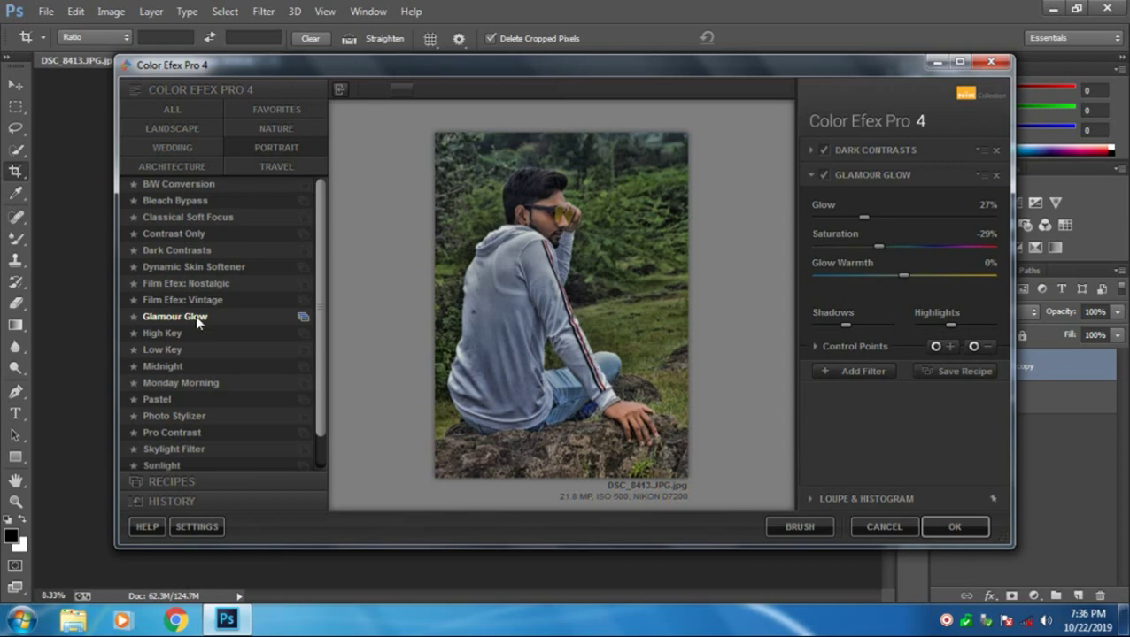
{"action": "left_click", "coordinate": [995, 174]}
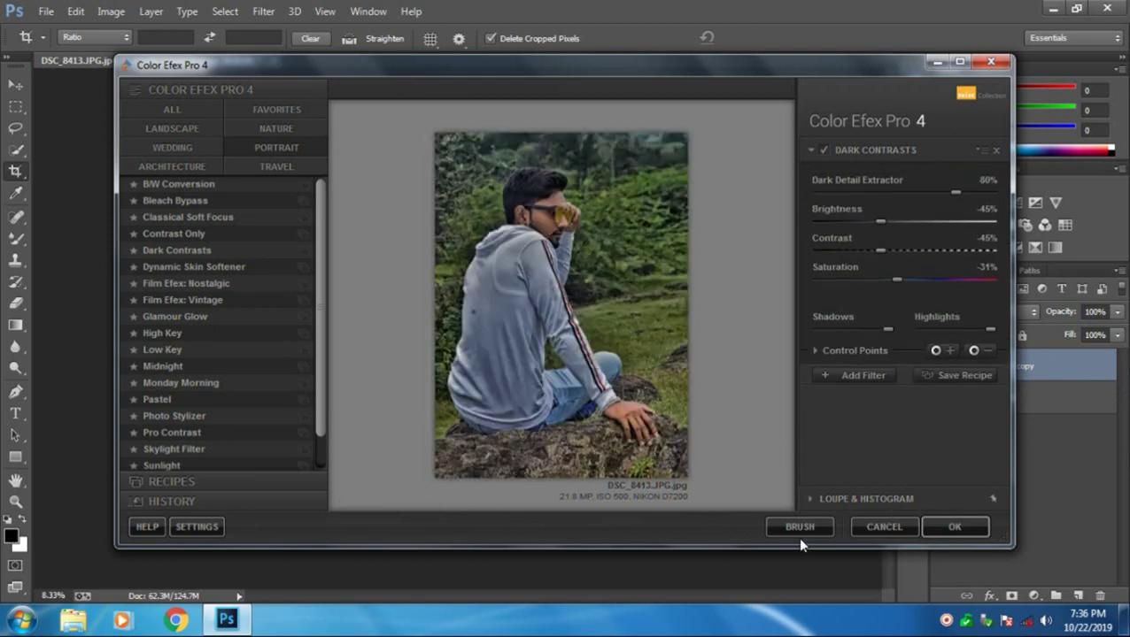
Apply the Dark Contrasts effect to the photo and open the resulting layer in the Camera Raw filter
{"action": "left_click", "coordinate": [956, 526]}
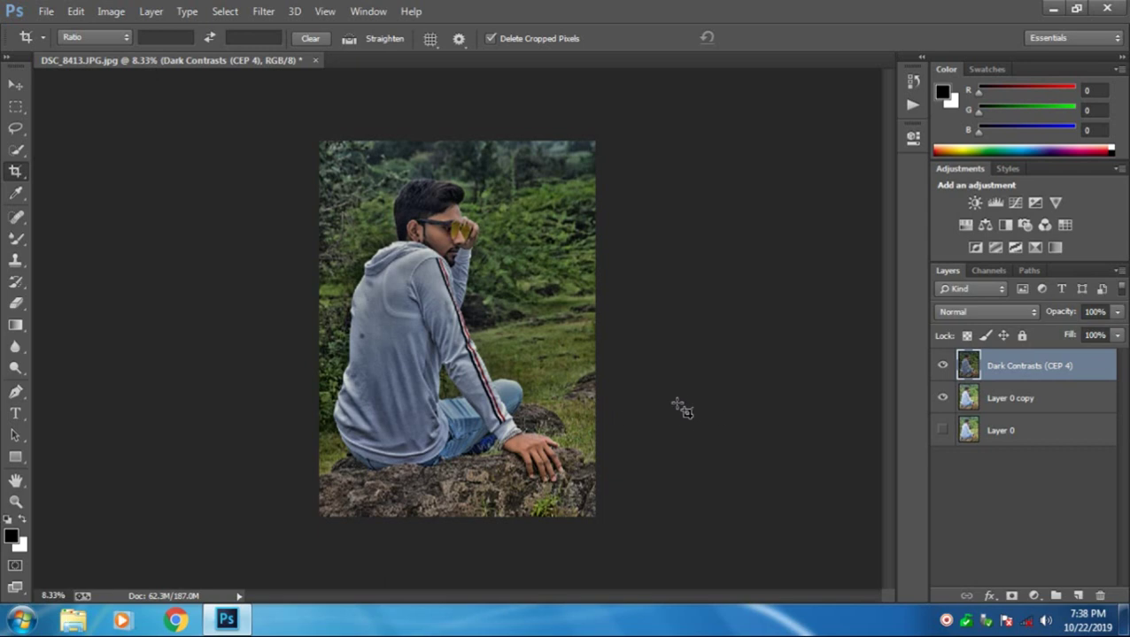
{"action": "left_click", "coordinate": [1002, 403]}
{"action": "left_click", "coordinate": [1010, 376]}
{"action": "left_click", "coordinate": [263, 10]}
{"action": "left_click", "coordinate": [314, 111]}
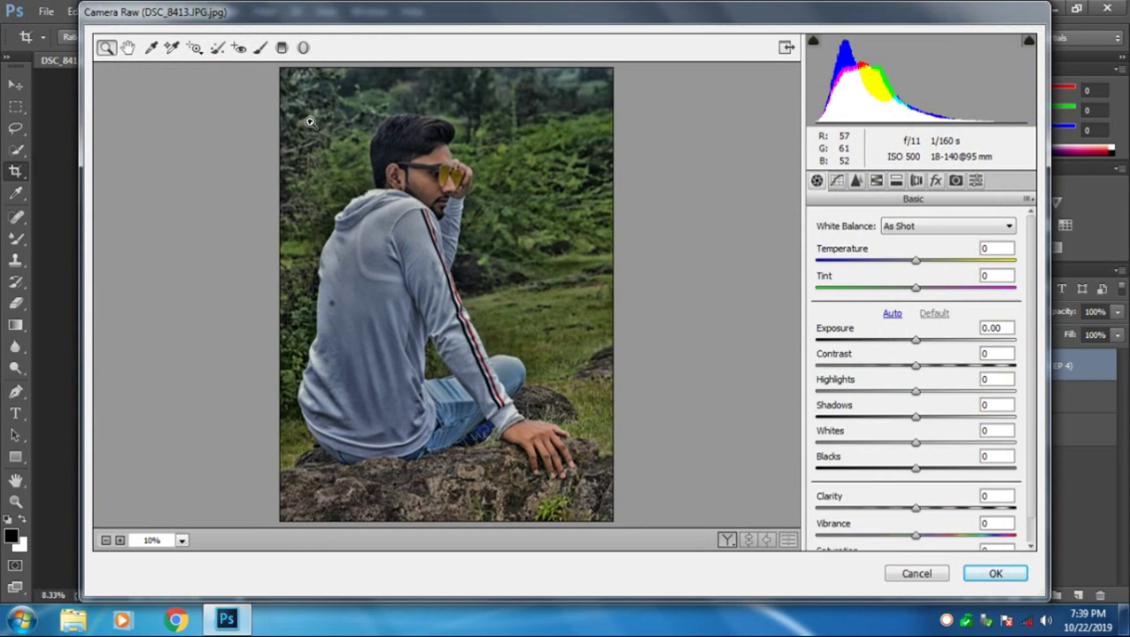
Adjust the basic tones with Temperature +8, Tint -2, Exposure +0.30, Contrast +8 and Highlights +55, and fine-tune the remaining basic settings
{"action": "mouse_move", "coordinate": [916, 265]}
{"action": "left_mouse_down"}
{"action": "mouse_move", "coordinate": [930, 266]}
{"action": "mouse_move", "coordinate": [925, 292]}
{"action": "mouse_move", "coordinate": [948, 292]}
{"action": "mouse_move", "coordinate": [887, 292]}
{"action": "mouse_move", "coordinate": [914, 292]}
{"action": "mouse_move", "coordinate": [925, 264]}
{"action": "left_mouse_up"}
{"action": "left_click", "coordinate": [928, 263]}
{"action": "left_click_drag", "start_coordinate": [915, 345], "coordinate": [957, 394]}
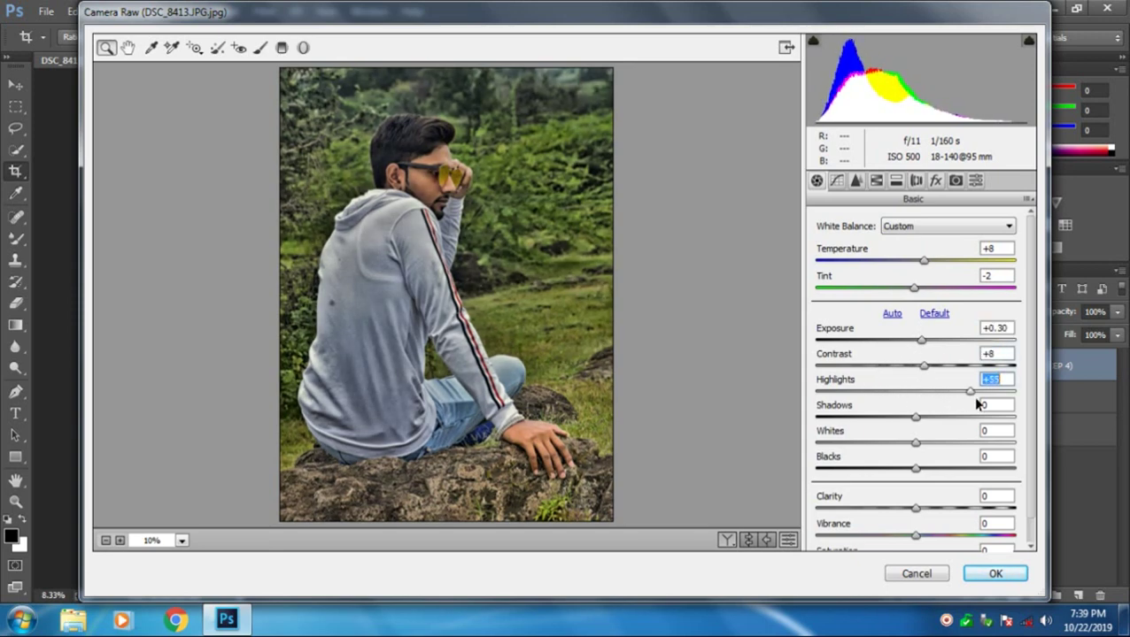
{"action": "left_click_drag", "start_coordinate": [817, 396], "coordinate": [924, 542]}
{"action": "scroll", "coordinate": [926, 496], "scroll_direction": "down", "scroll_amount": 1}
In the HSL adjustments, set luminance to Oranges +2, Yellows +11 and Greens +29, and saturation to Yellows +63 and Greens -1
{"action": "left_click", "coordinate": [875, 181]}
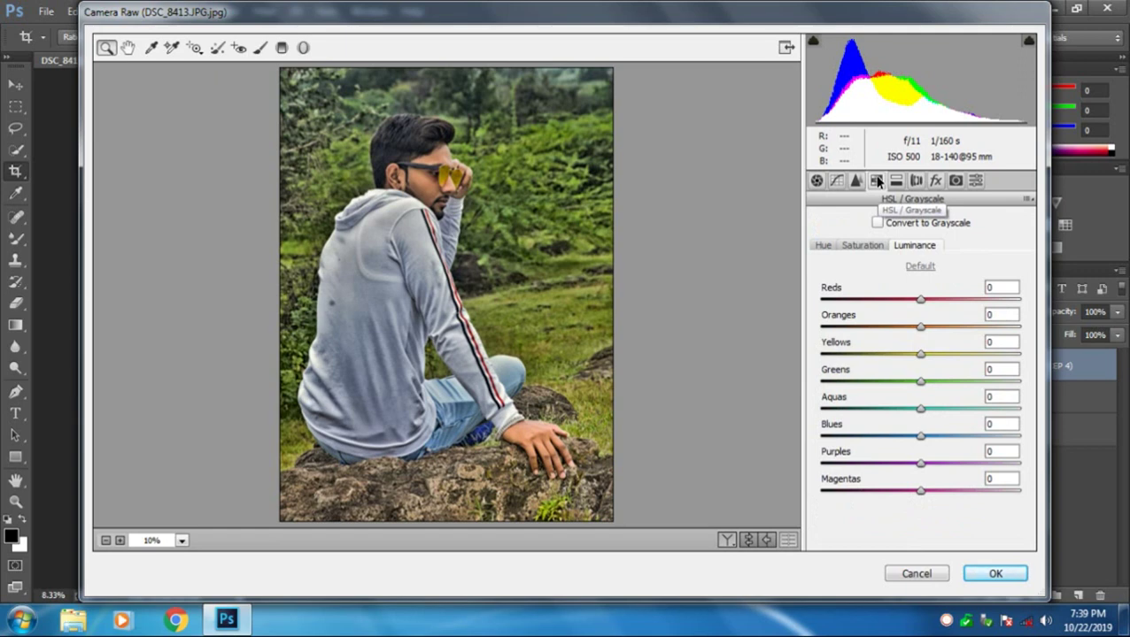
{"action": "left_click_drag", "start_coordinate": [919, 330], "coordinate": [982, 350]}
{"action": "left_click", "coordinate": [855, 249]}
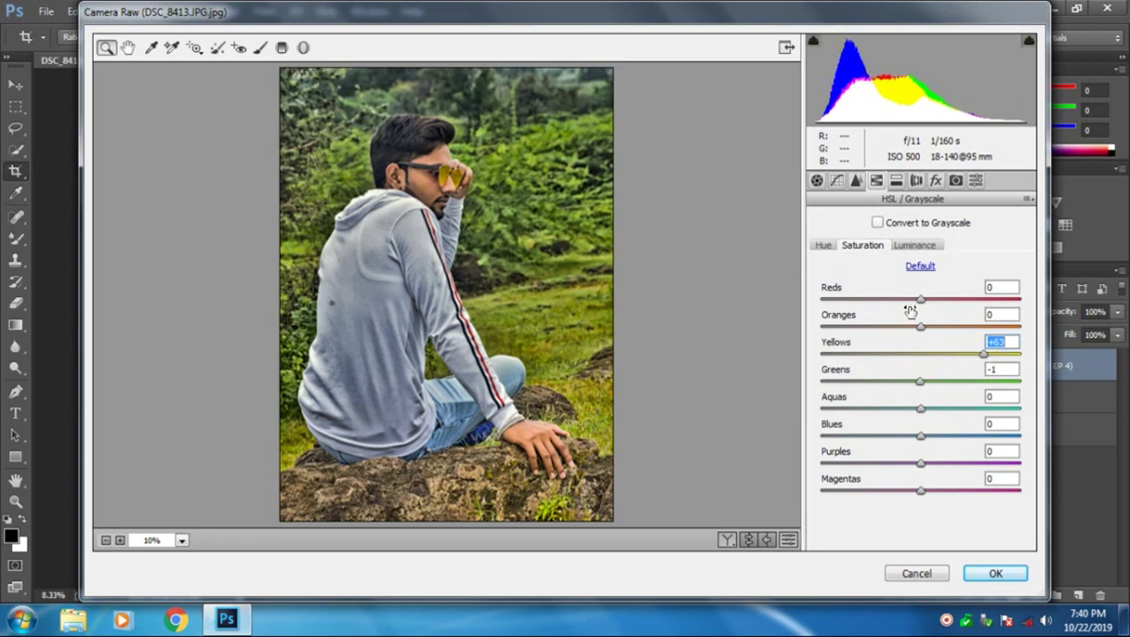
Shift the hue of Yellows to -64 and Greens to -48, and adjust the hues of Aquas, Blues and Purples
{"action": "left_click", "coordinate": [821, 246]}
{"action": "left_click_drag", "start_coordinate": [921, 354], "coordinate": [868, 376]}
{"action": "left_click", "coordinate": [850, 380]}
{"action": "left_click", "coordinate": [890, 408]}
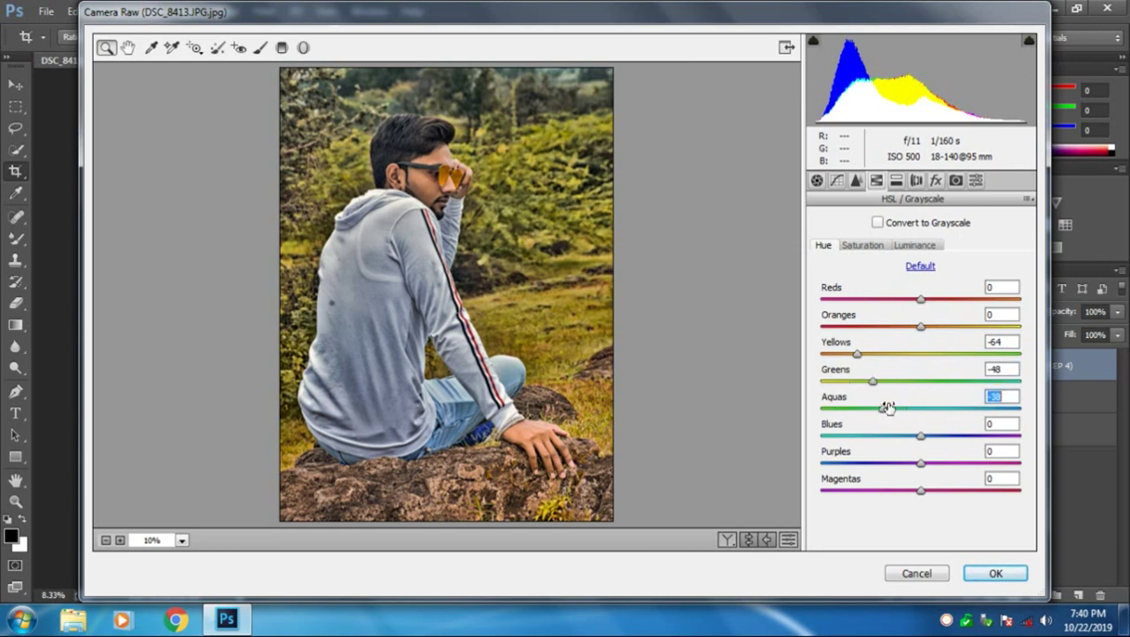
{"action": "left_click_drag", "start_coordinate": [902, 415], "coordinate": [925, 421]}
{"action": "left_click", "coordinate": [883, 436]}
{"action": "left_click_drag", "start_coordinate": [911, 461], "coordinate": [848, 444]}
Lower the saturation of Blues to -13, Purples to -7, Greens to -8 and Oranges to -2
{"action": "left_click", "coordinate": [856, 245]}
{"action": "mouse_move", "coordinate": [920, 436]}
{"action": "left_mouse_down"}
{"action": "mouse_move", "coordinate": [946, 435]}
{"action": "mouse_move", "coordinate": [830, 439]}
{"action": "mouse_move", "coordinate": [896, 443]}
{"action": "mouse_move", "coordinate": [857, 458]}
{"action": "mouse_move", "coordinate": [912, 459]}
{"action": "mouse_move", "coordinate": [832, 459]}
{"action": "mouse_move", "coordinate": [997, 452]}
{"action": "mouse_move", "coordinate": [913, 453]}
{"action": "left_mouse_up"}
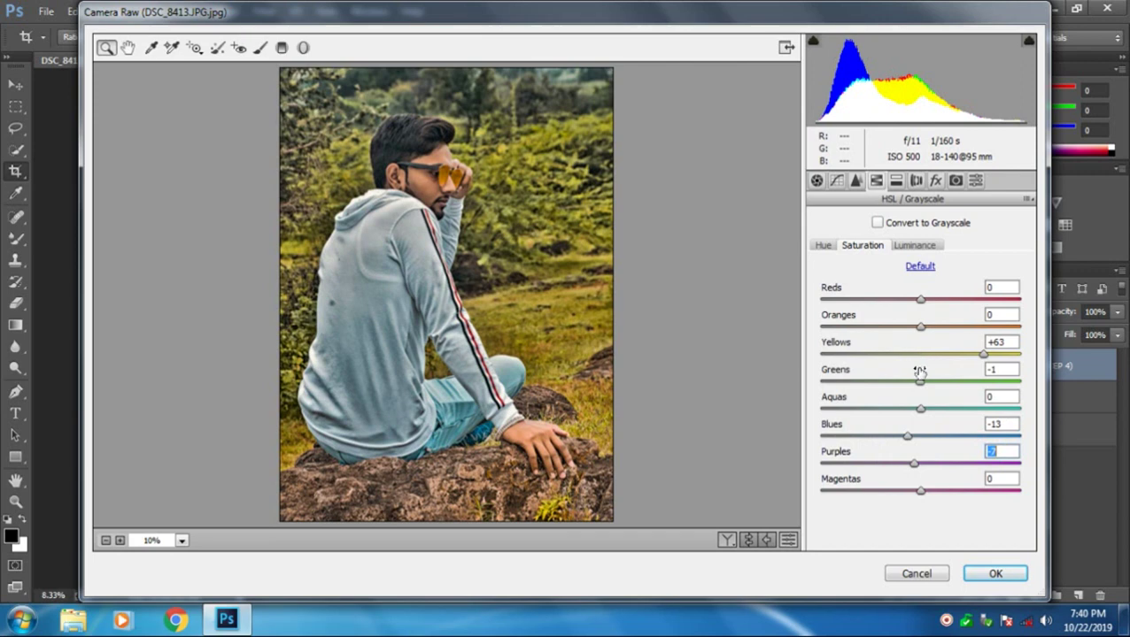
{"action": "mouse_move", "coordinate": [919, 383]}
{"action": "left_mouse_down"}
{"action": "mouse_move", "coordinate": [890, 383]}
{"action": "mouse_move", "coordinate": [991, 384]}
{"action": "mouse_move", "coordinate": [855, 384]}
{"action": "mouse_move", "coordinate": [927, 385]}
{"action": "mouse_move", "coordinate": [911, 384]}
{"action": "left_mouse_up"}
{"action": "mouse_move", "coordinate": [919, 326]}
{"action": "left_mouse_down"}
{"action": "mouse_move", "coordinate": [896, 331]}
{"action": "mouse_move", "coordinate": [913, 333]}
{"action": "left_mouse_up"}
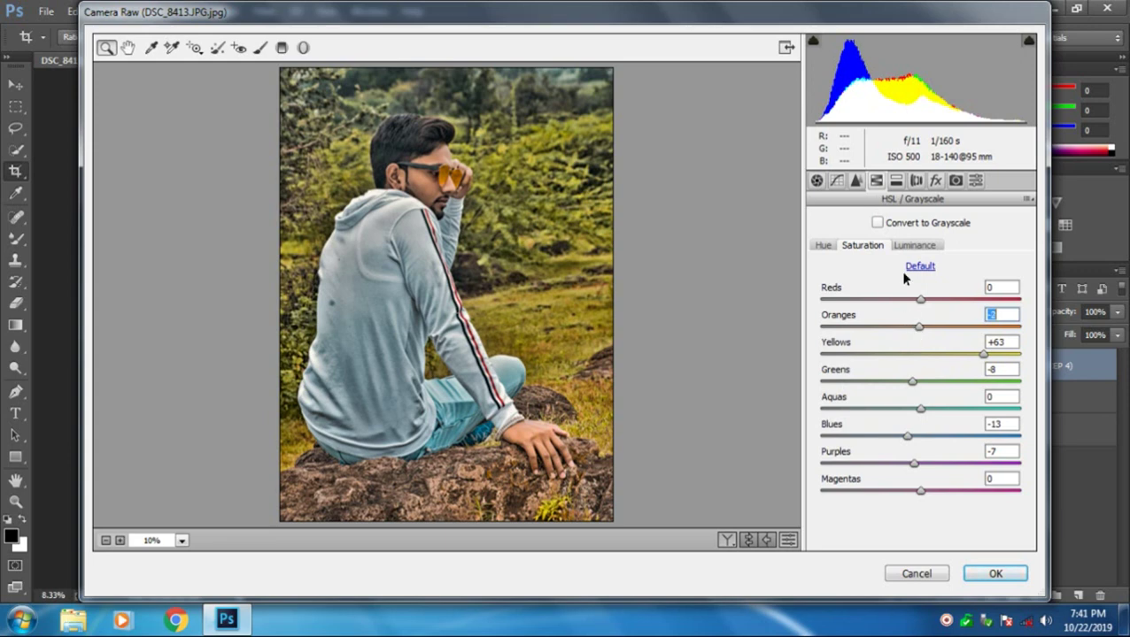
Raise the luminance of Aquas to +14, Blues to +13 and Oranges to +11
{"action": "left_click", "coordinate": [898, 248]}
{"action": "left_click_drag", "start_coordinate": [921, 409], "coordinate": [929, 440]}
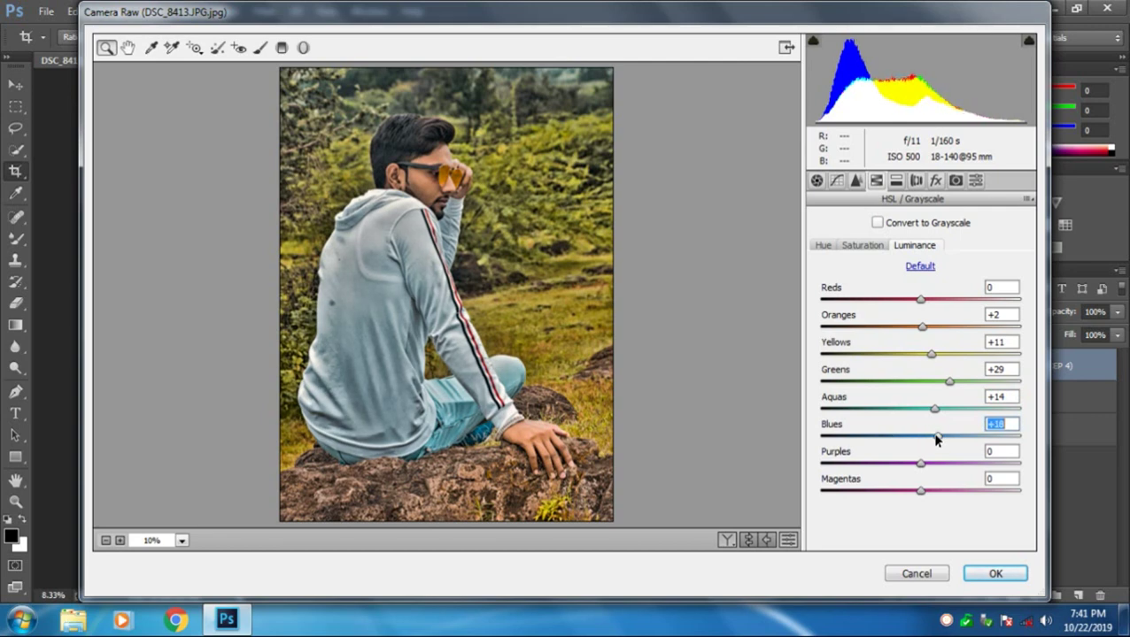
{"action": "left_click_drag", "start_coordinate": [923, 328], "coordinate": [929, 328]}
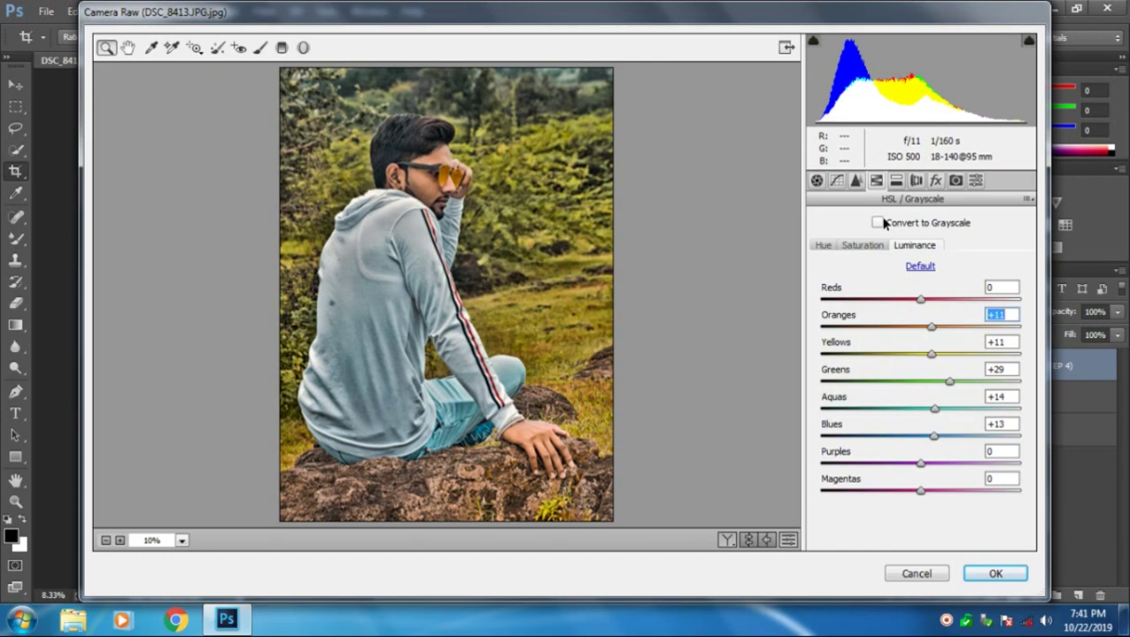
Add a slight dark post-crop vignette and apply the Camera Raw adjustments to the layer
{"action": "left_click", "coordinate": [934, 182]}
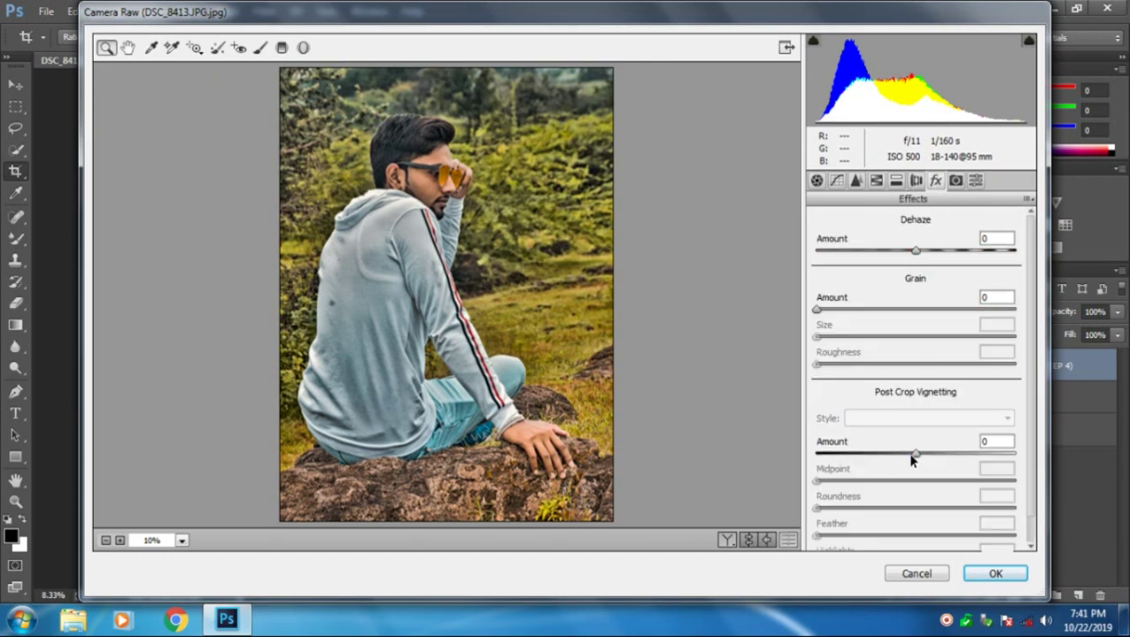
{"action": "left_click_drag", "start_coordinate": [914, 455], "coordinate": [908, 457]}
{"action": "left_click", "coordinate": [996, 574]}
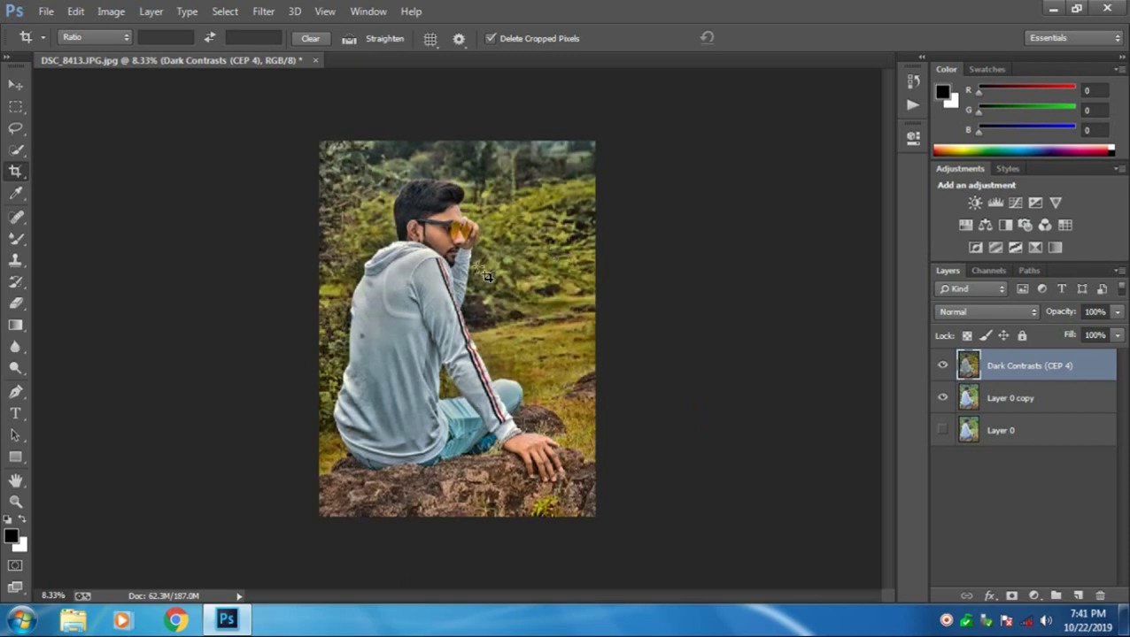
Remove the large dark spot on the back of the hoodie with a 49 px Spot Healing Brush
{"action": "scroll", "coordinate": [485, 257], "scroll_direction": "up", "scroll_amount": 2}
{"action": "scroll", "coordinate": [485, 254], "scroll_direction": "down", "scroll_amount": 1}
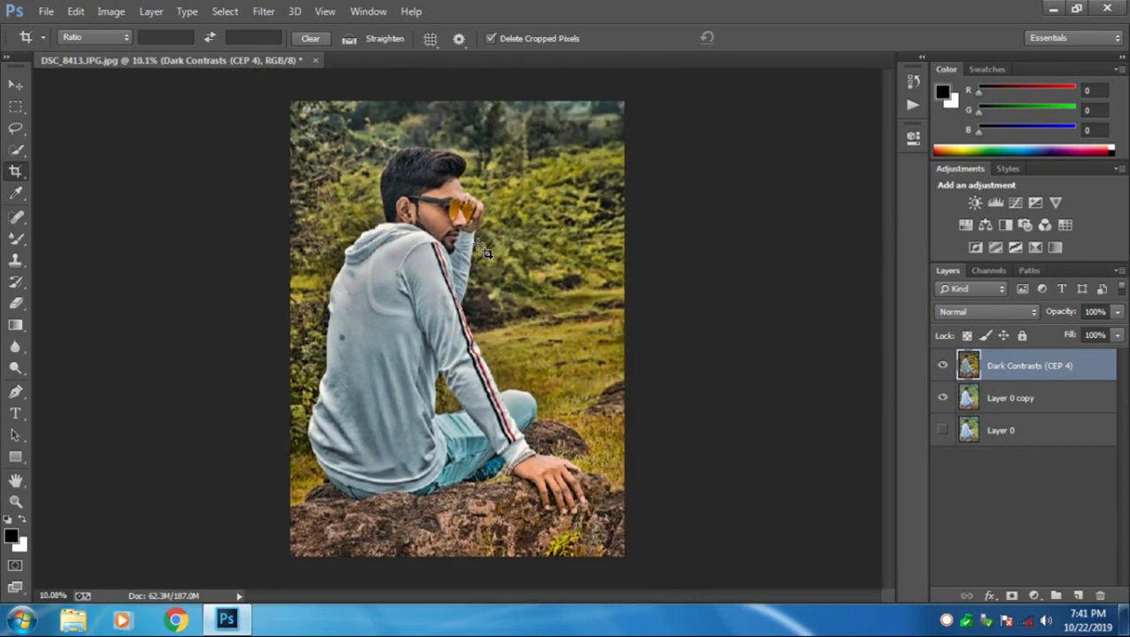
{"action": "left_click", "coordinate": [15, 219]}
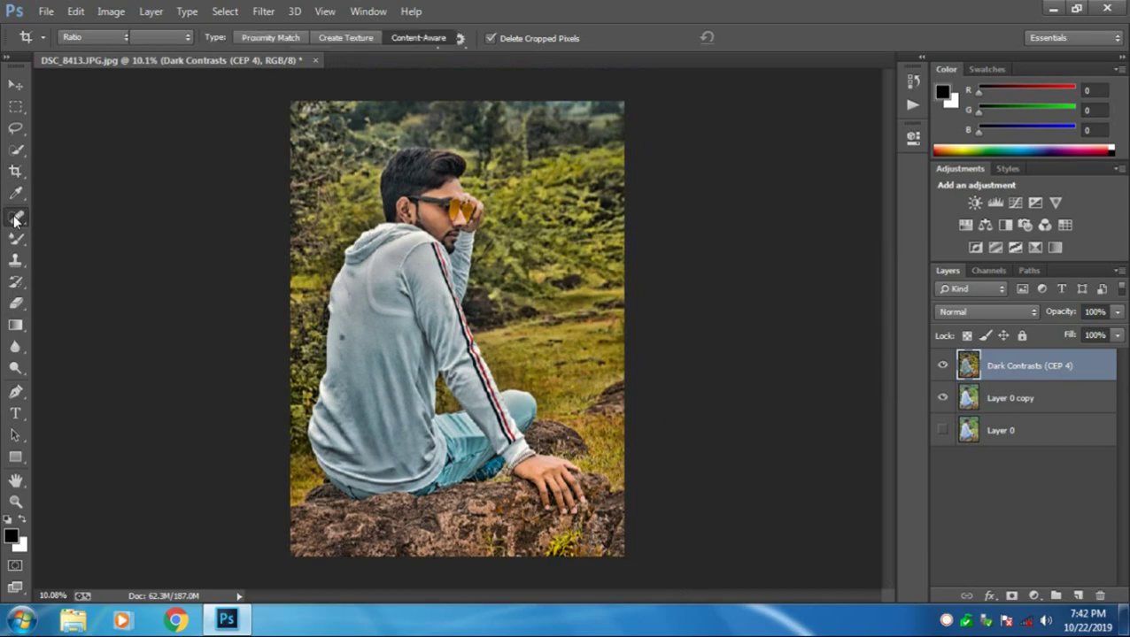
{"action": "scroll", "coordinate": [337, 334], "scroll_direction": "up", "scroll_amount": 7}
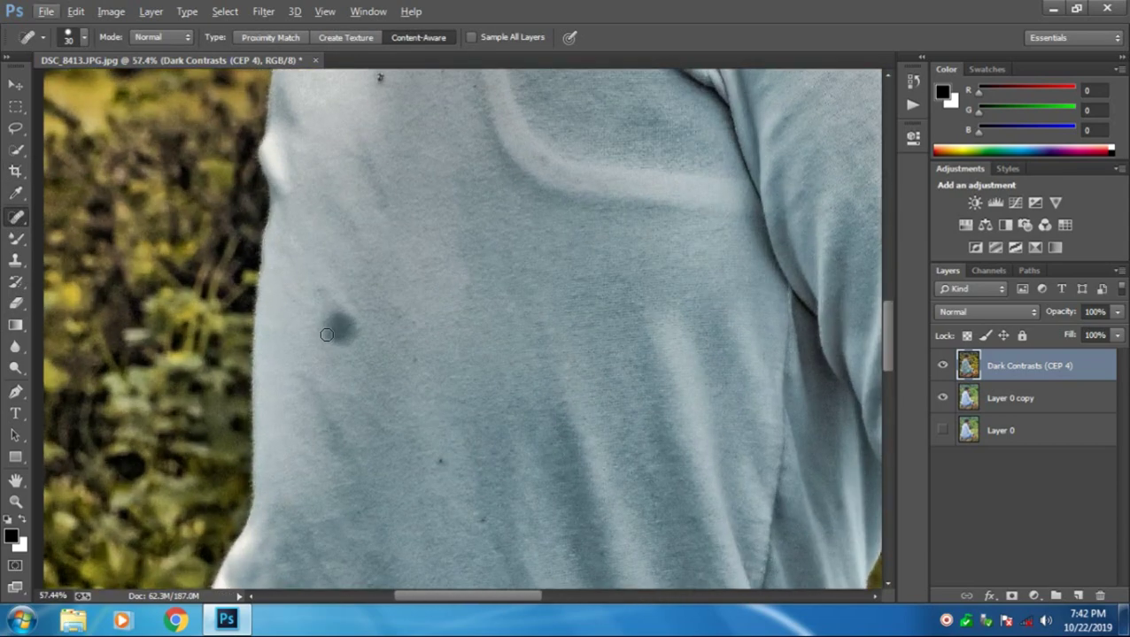
{"action": "scroll", "coordinate": [327, 335], "scroll_direction": "up", "scroll_amount": 3}
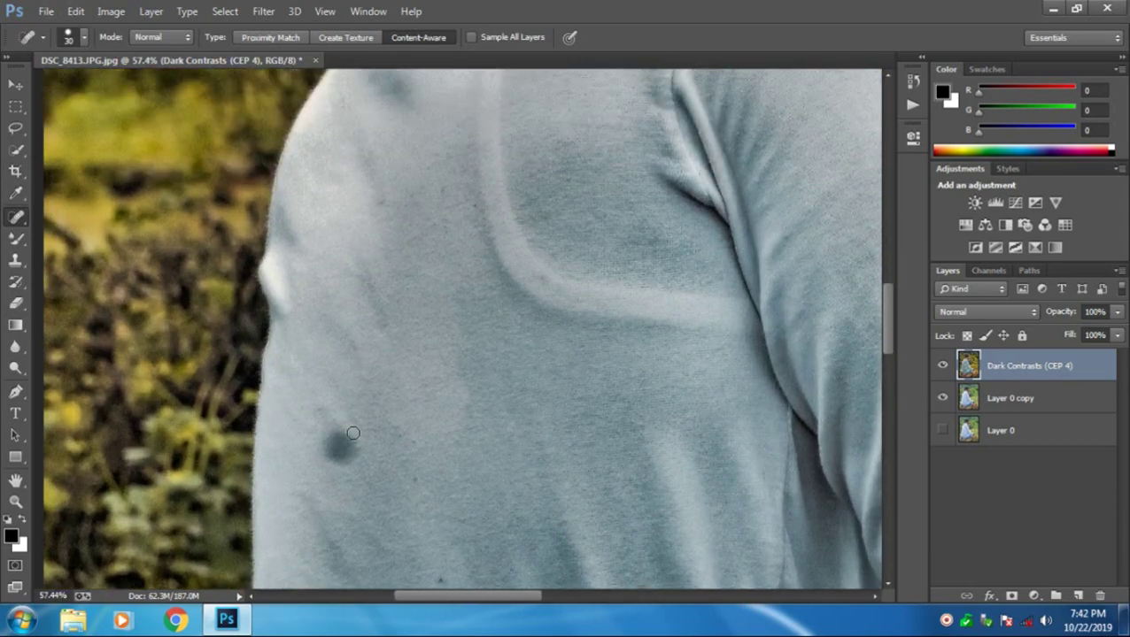
{"action": "right_click", "coordinate": [339, 428]}
{"action": "left_click_drag", "start_coordinate": [400, 399], "coordinate": [407, 399]}
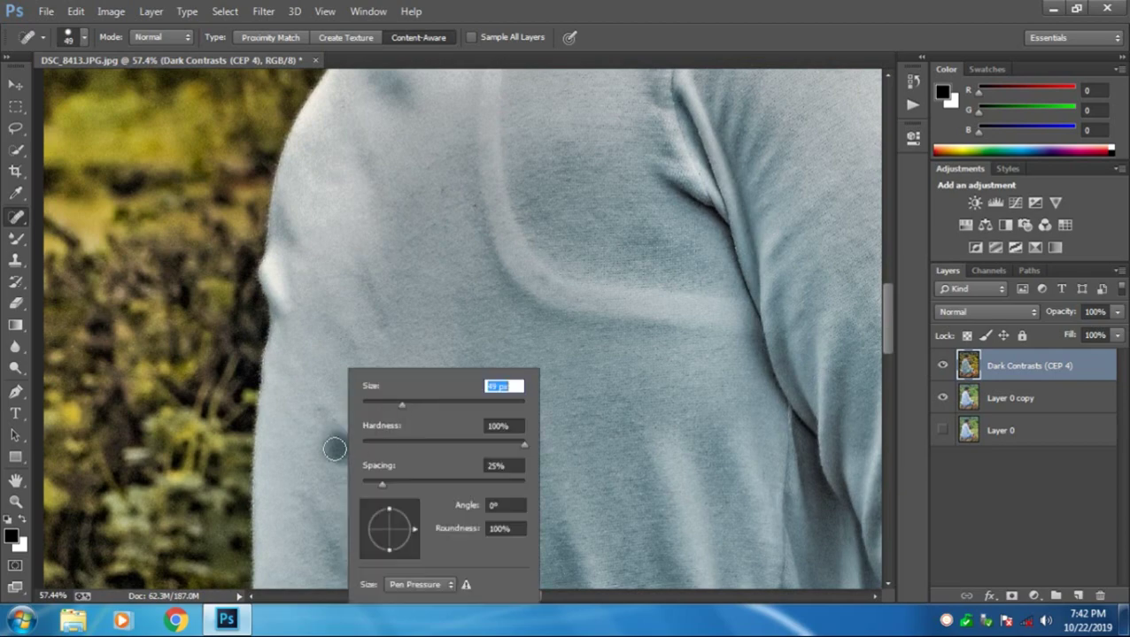
{"action": "key", "text": "Return"}
{"action": "left_click_drag", "start_coordinate": [332, 441], "coordinate": [337, 447]}
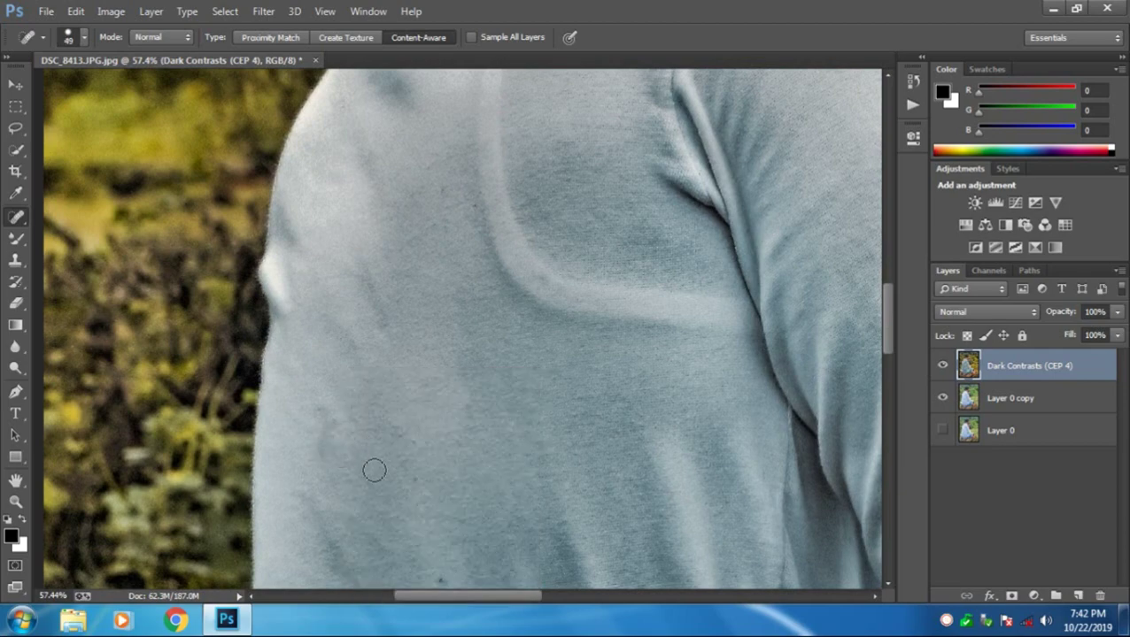
Heal the small dark speck lower on the back of the hoodie
{"action": "scroll", "coordinate": [410, 445], "scroll_direction": "down", "scroll_amount": 1}
{"action": "scroll", "coordinate": [410, 446], "scroll_direction": "down", "scroll_amount": 1}
{"action": "left_click", "coordinate": [440, 451]}
{"action": "scroll", "coordinate": [440, 447], "scroll_direction": "down", "scroll_amount": 5}
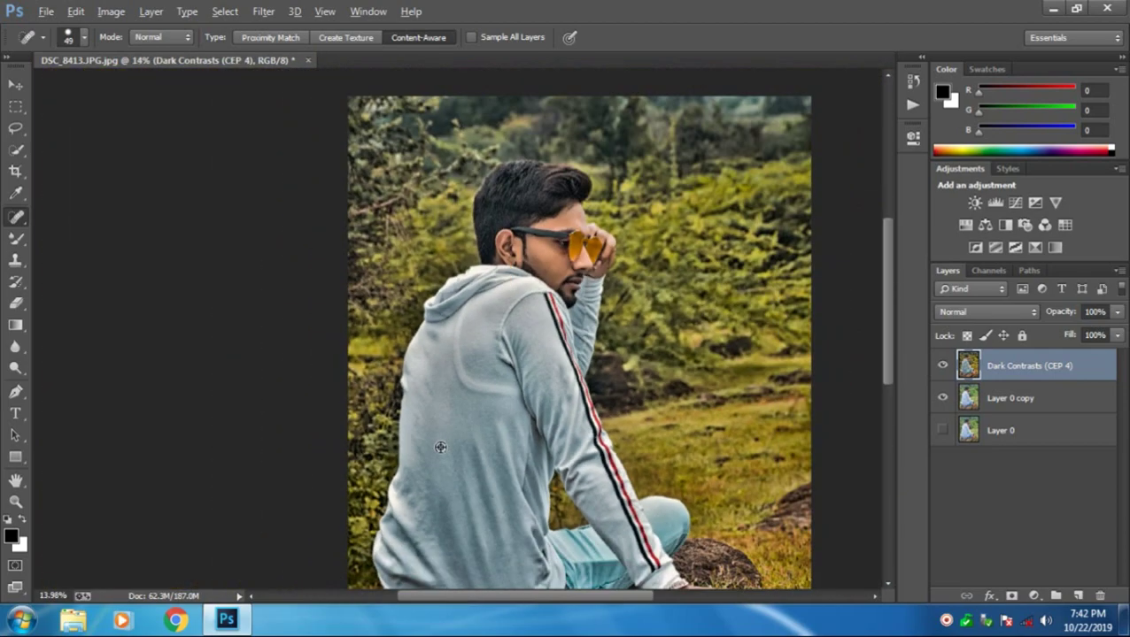
{"action": "scroll", "coordinate": [440, 447], "scroll_direction": "down", "scroll_amount": 1}
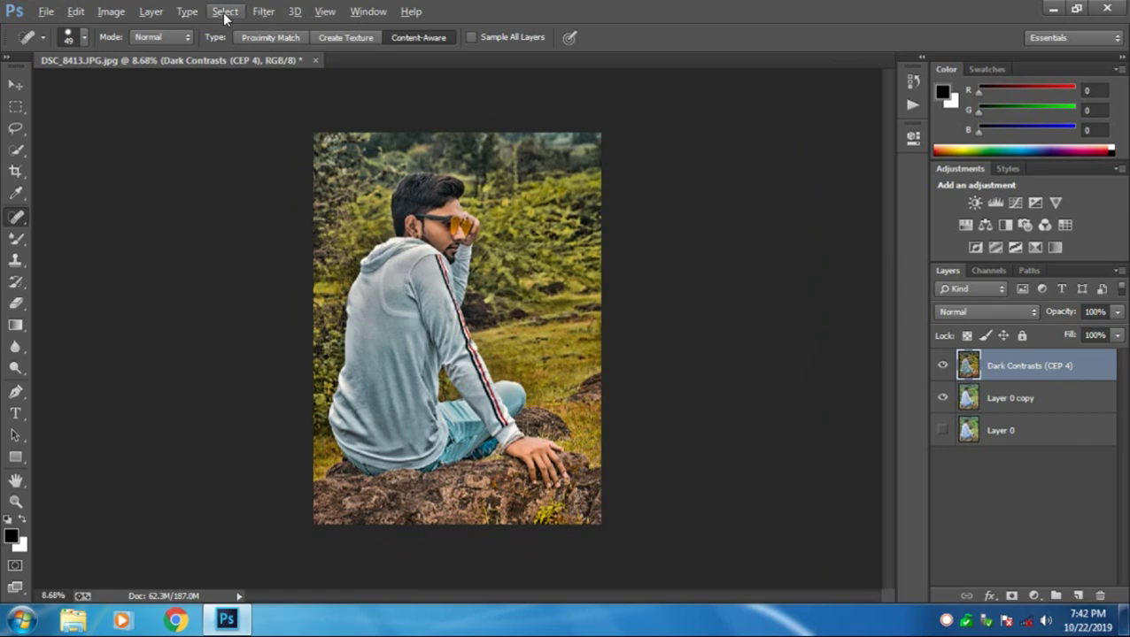
Open the image "sun flair 2" from the "back" folder on Local Disk (D:)
{"action": "left_click", "coordinate": [43, 12]}
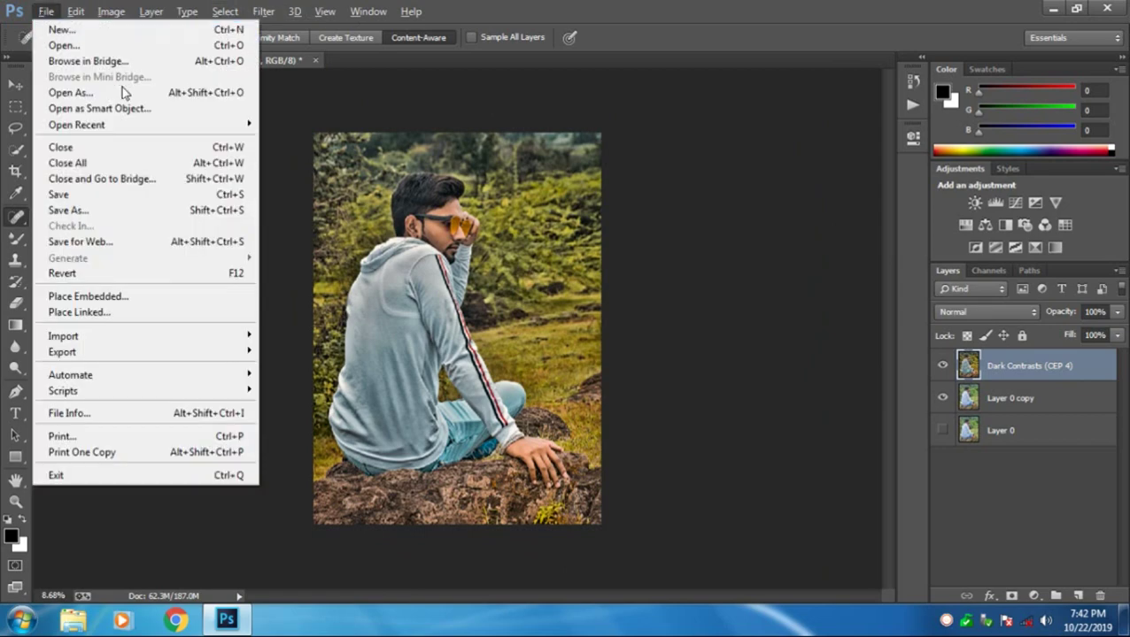
{"action": "left_click", "coordinate": [104, 45]}
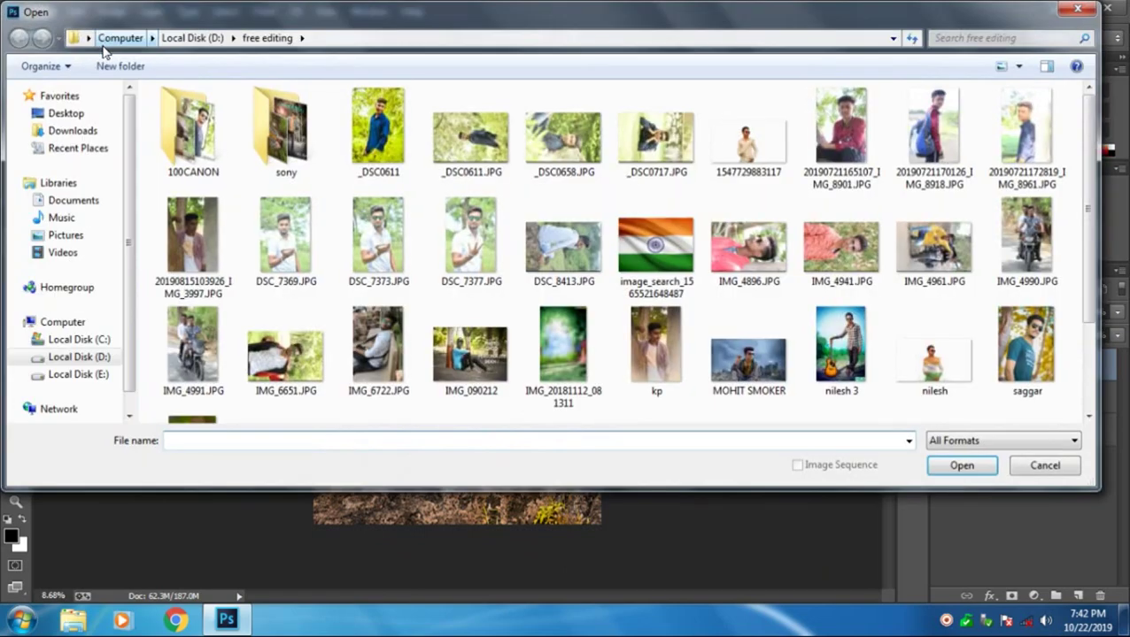
{"action": "left_click", "coordinate": [189, 38]}
{"action": "double_click", "coordinate": [617, 107]}
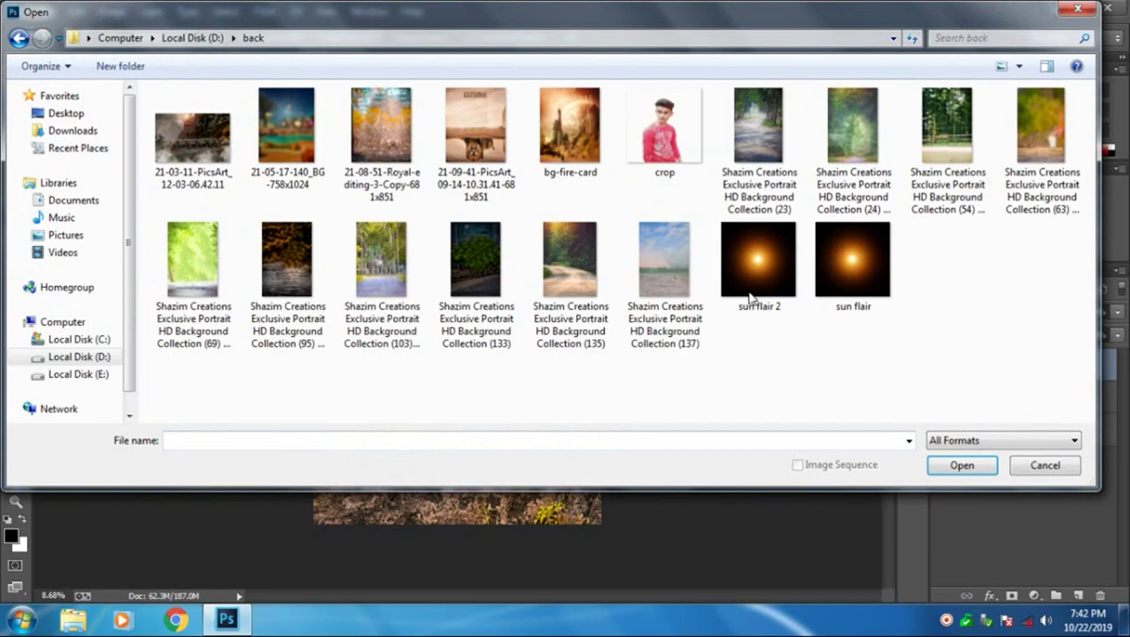
{"action": "double_click", "coordinate": [746, 319]}
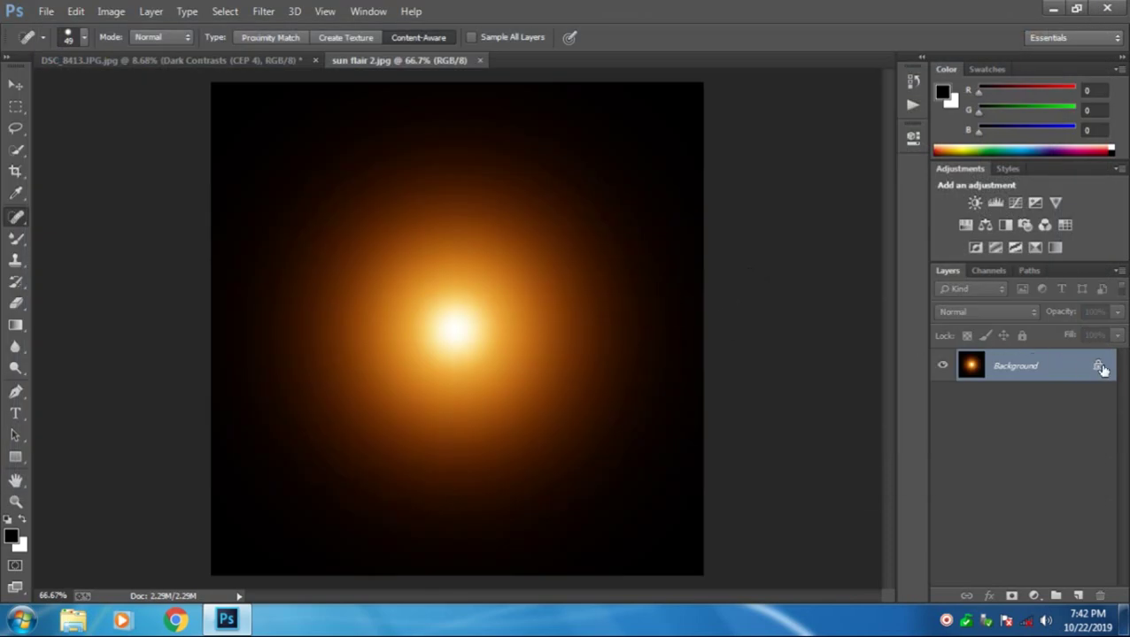
Unlock the sun flare's background layer, place it in the portrait document and set its blend mode to Screen
{"action": "left_click", "coordinate": [1098, 366]}
{"action": "left_click", "coordinate": [15, 85]}
{"action": "left_click_drag", "start_coordinate": [354, 239], "coordinate": [517, 346]}
{"action": "left_click", "coordinate": [1008, 312]}
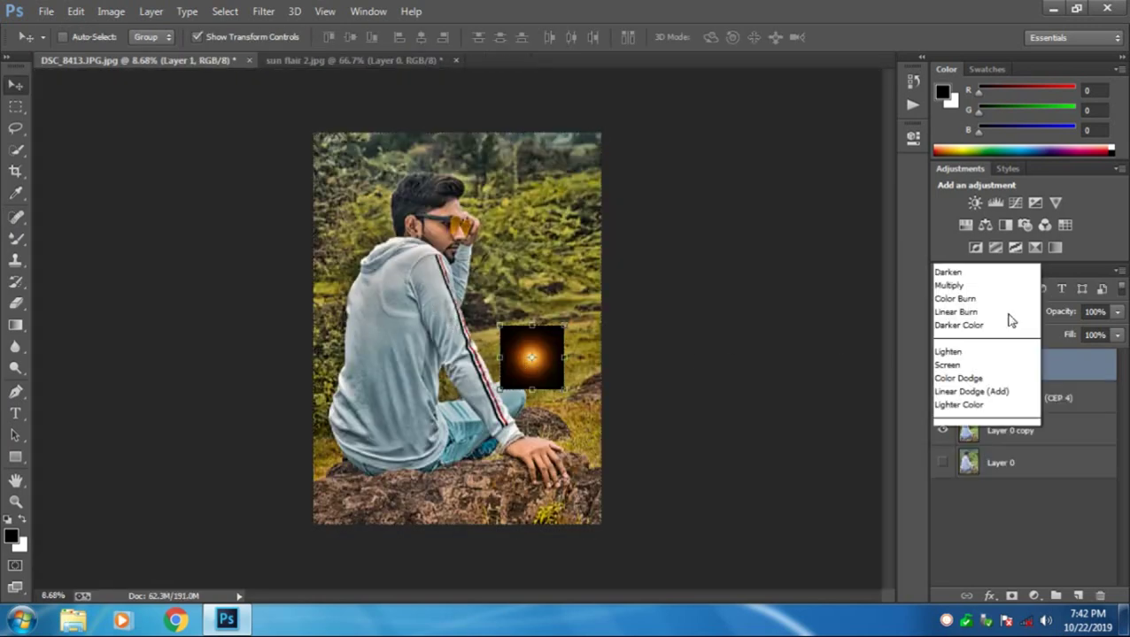
{"action": "left_click", "coordinate": [972, 140]}
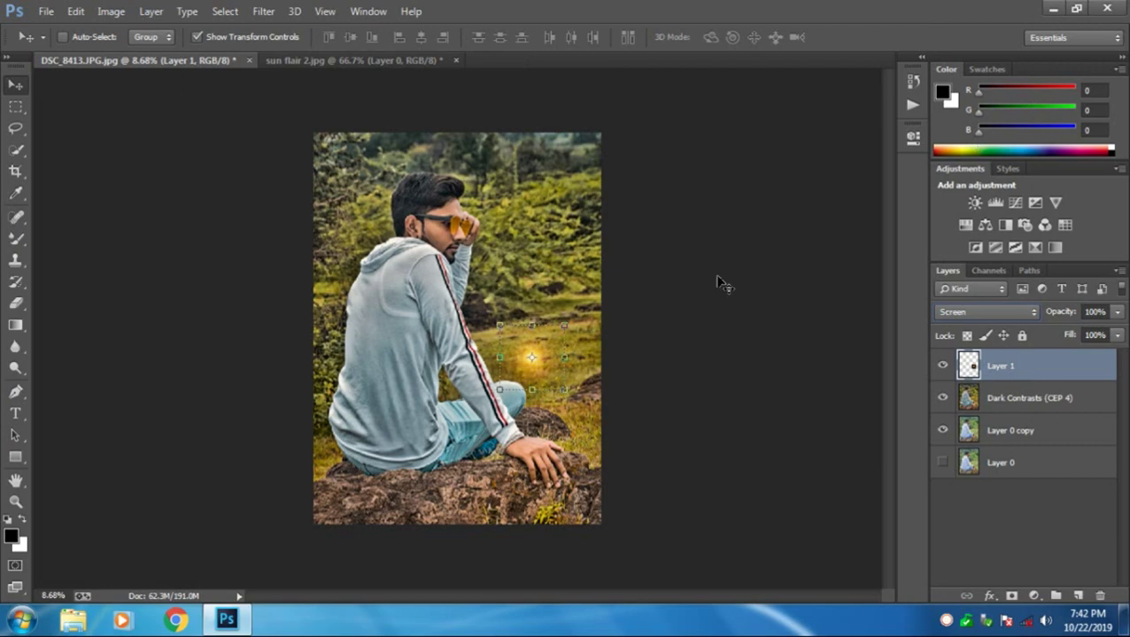
Scale the sun flare to about 373% width and 417% height, centred over the grass beside the man's arm
{"action": "left_click_drag", "start_coordinate": [563, 324], "coordinate": [764, 164]}
{"action": "mouse_move", "coordinate": [663, 239]}
{"action": "left_mouse_down"}
{"action": "mouse_move", "coordinate": [580, 329]}
{"action": "mouse_move", "coordinate": [666, 247]}
{"action": "mouse_move", "coordinate": [660, 261]}
{"action": "left_mouse_up"}
{"action": "mouse_move", "coordinate": [600, 356]}
{"action": "left_mouse_down"}
{"action": "mouse_move", "coordinate": [601, 327]}
{"action": "mouse_move", "coordinate": [609, 337]}
{"action": "left_mouse_up"}
{"action": "left_click_drag", "start_coordinate": [548, 438], "coordinate": [548, 510]}
{"action": "left_click_drag", "start_coordinate": [581, 416], "coordinate": [582, 376]}
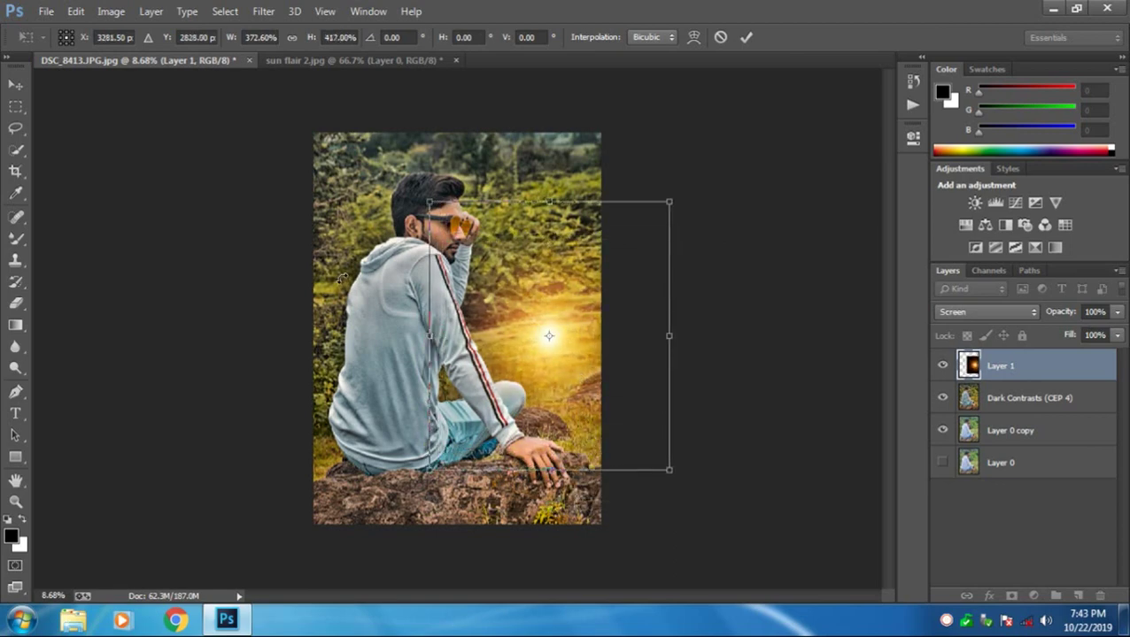
{"action": "key", "text": "Return"}
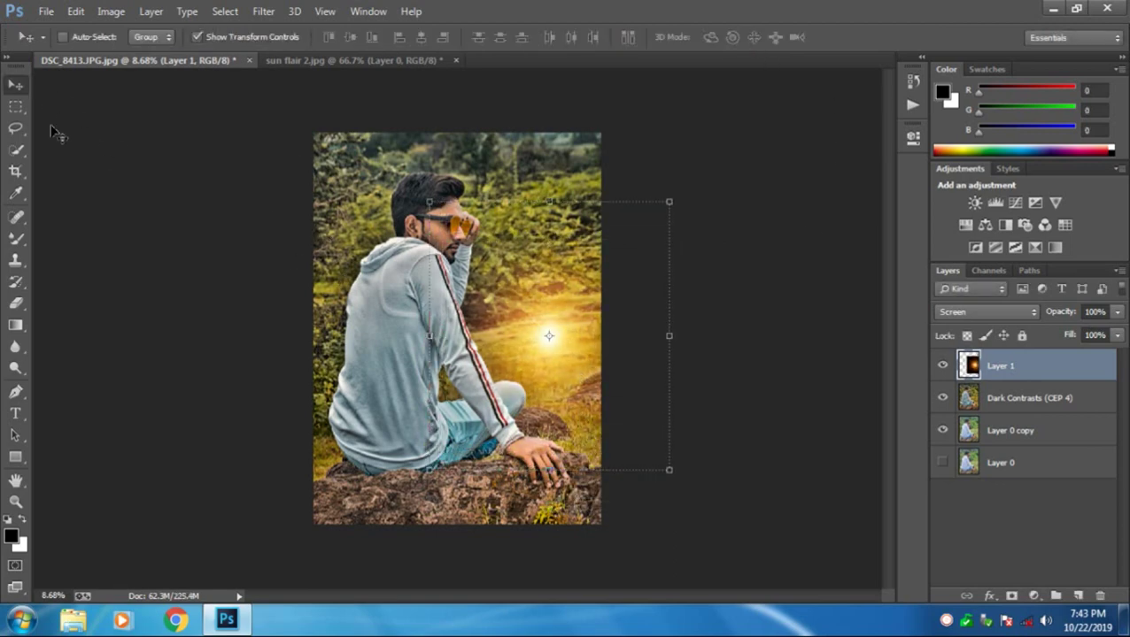
Open the "new logo black" and "new logo white" images from the "logo" folder on Local Disk (D:)
{"action": "left_click", "coordinate": [44, 10]}
{"action": "left_click", "coordinate": [62, 46]}
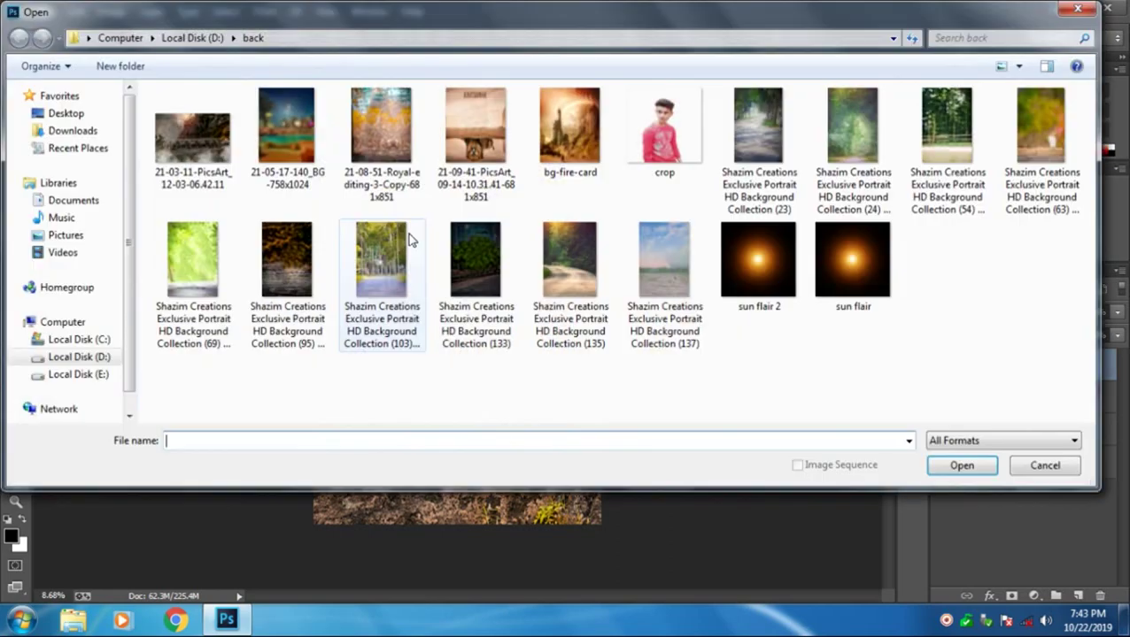
{"action": "left_click", "coordinate": [190, 37]}
{"action": "double_click", "coordinate": [645, 199]}
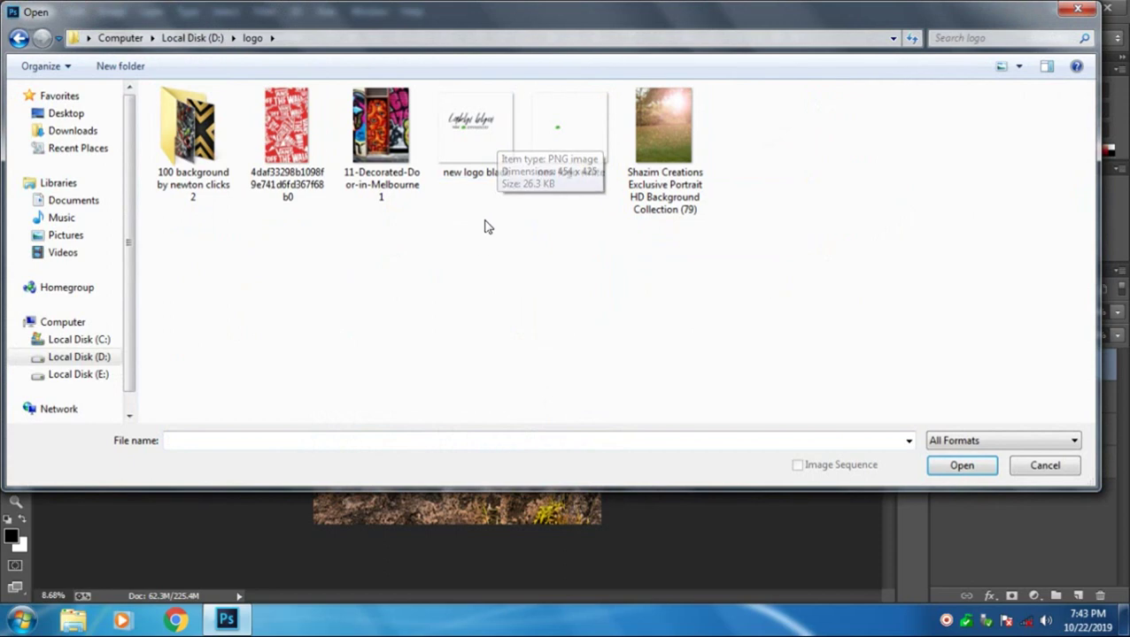
{"action": "left_click_drag", "start_coordinate": [479, 240], "coordinate": [611, 88]}
{"action": "left_click", "coordinate": [959, 470]}
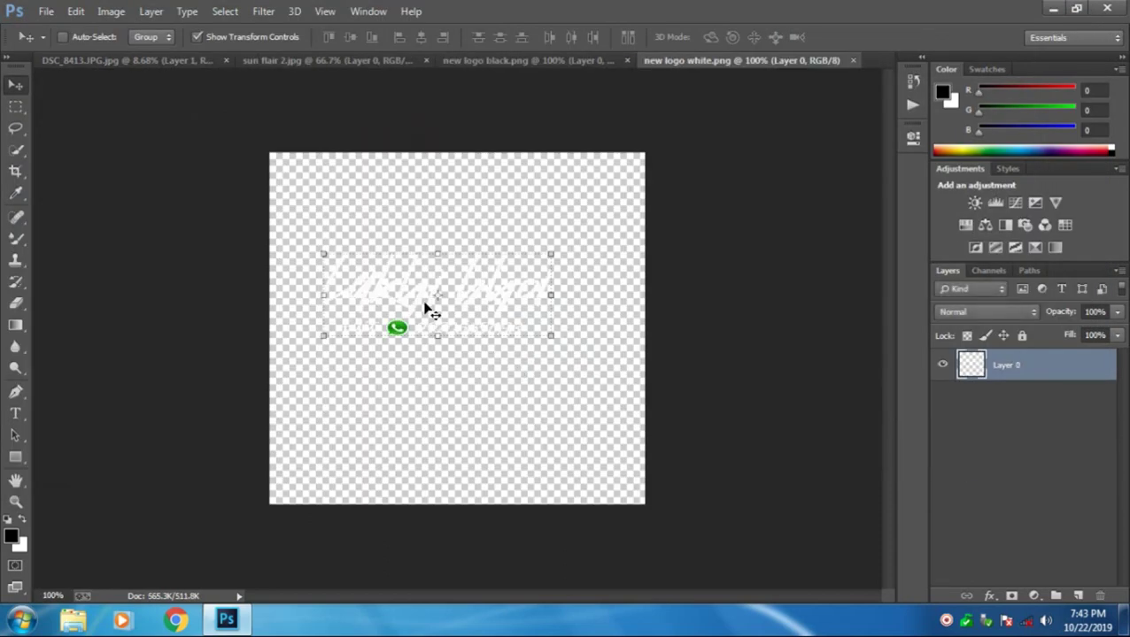
Place the white logo in the portrait over the sun flare, scaled to about 484% width and 572% height
{"action": "left_click_drag", "start_coordinate": [376, 215], "coordinate": [535, 348]}
{"action": "left_click_drag", "start_coordinate": [529, 310], "coordinate": [592, 354]}
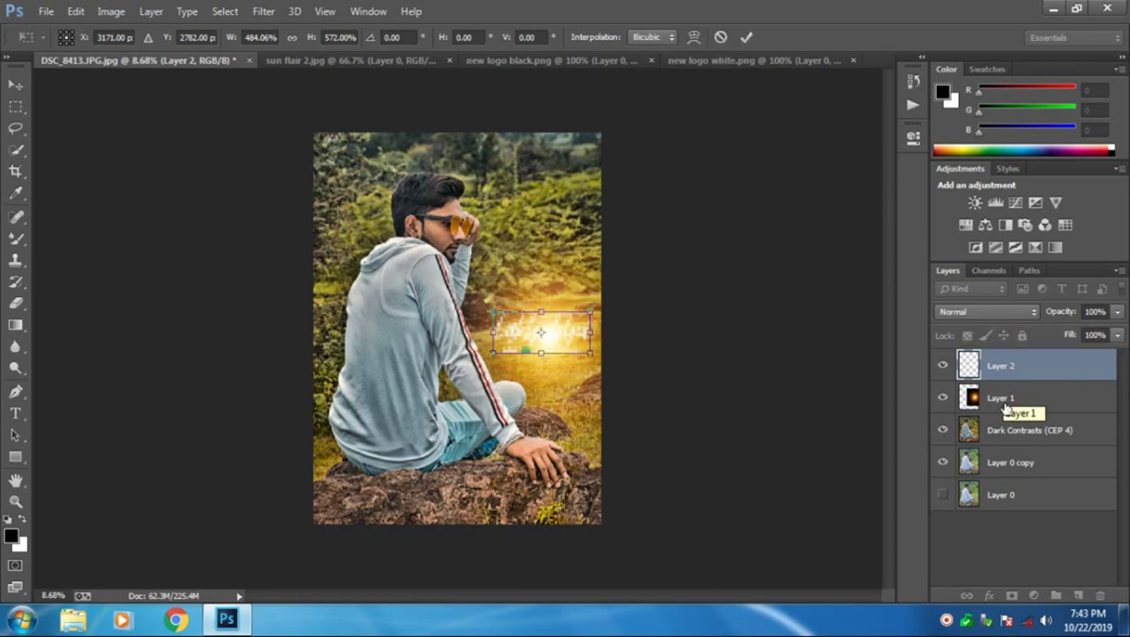
{"action": "left_click", "coordinate": [746, 36]}
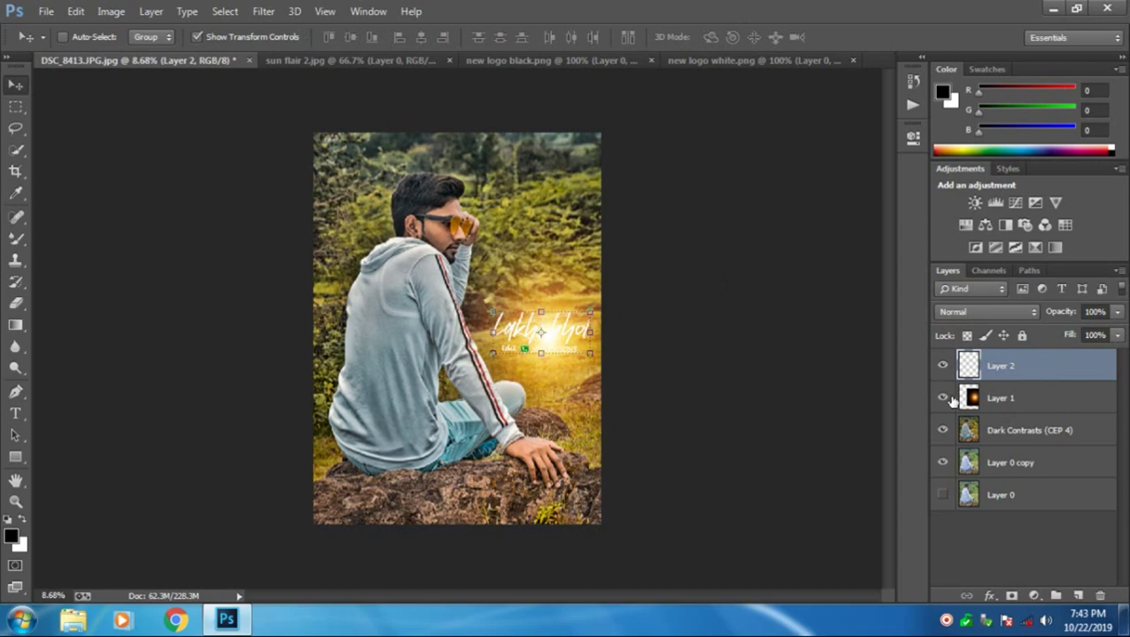
Reduce the sun flare layer's fill to 56% and reposition the flare behind the logo
{"action": "left_click", "coordinate": [996, 399]}
{"action": "left_click_drag", "start_coordinate": [1117, 337], "coordinate": [1080, 357]}
{"action": "left_click_drag", "start_coordinate": [574, 342], "coordinate": [642, 323]}
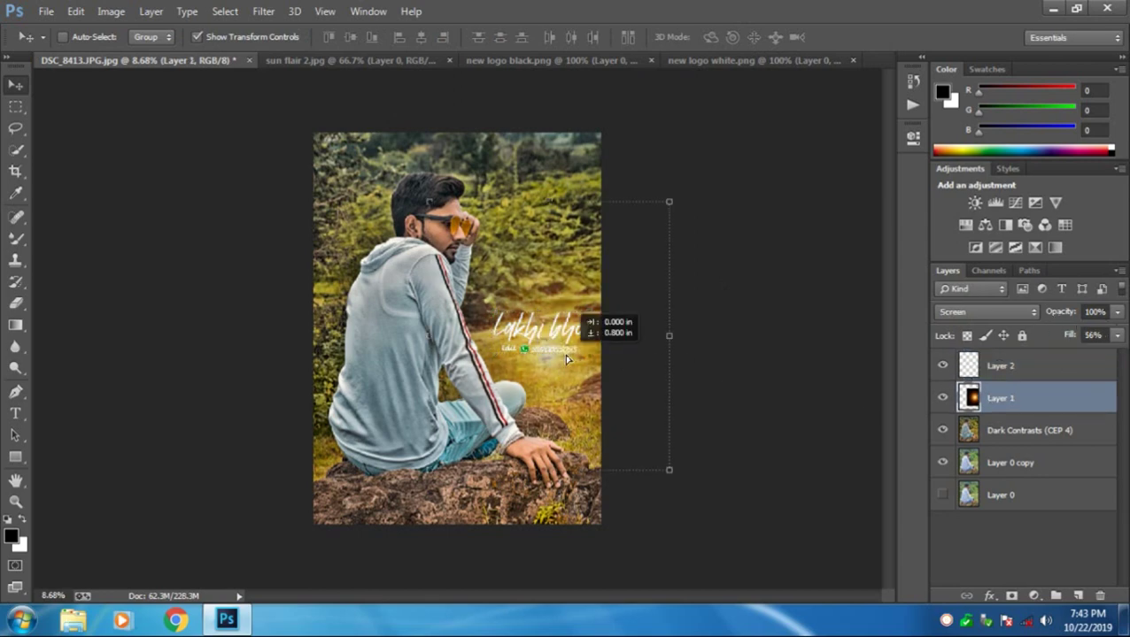